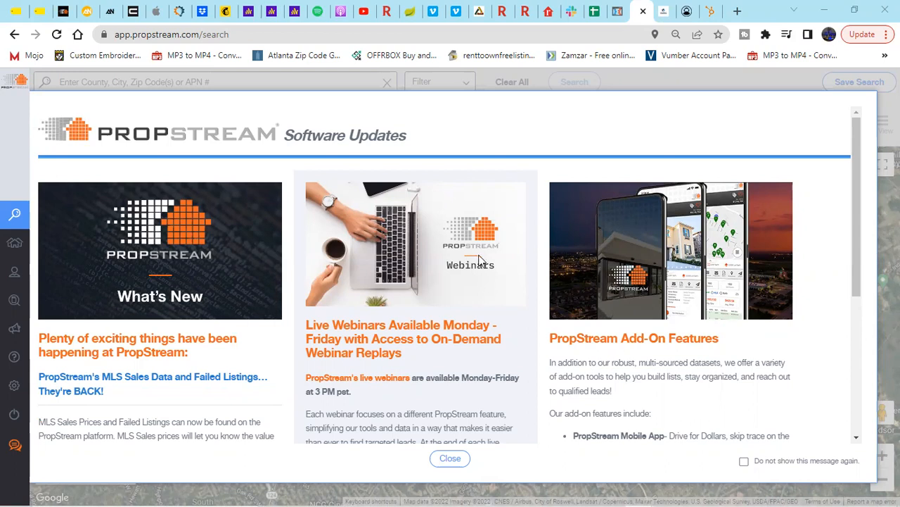
Step: Look through the software updates announcement and close it
{"action": "scroll", "coordinate": [477, 259], "scroll_direction": "down", "scroll_amount": 2}
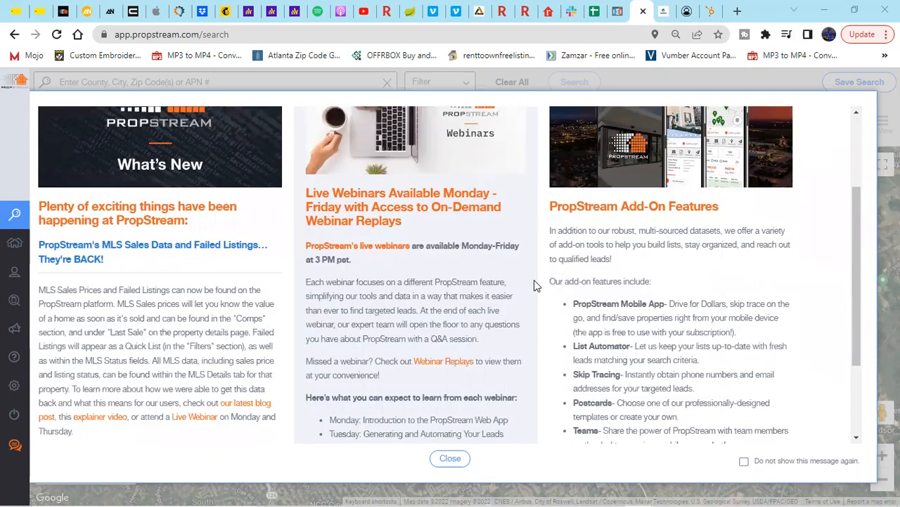
{"action": "scroll", "coordinate": [533, 284], "scroll_direction": "down", "scroll_amount": 1}
{"action": "scroll", "coordinate": [502, 287], "scroll_direction": "up", "scroll_amount": 3}
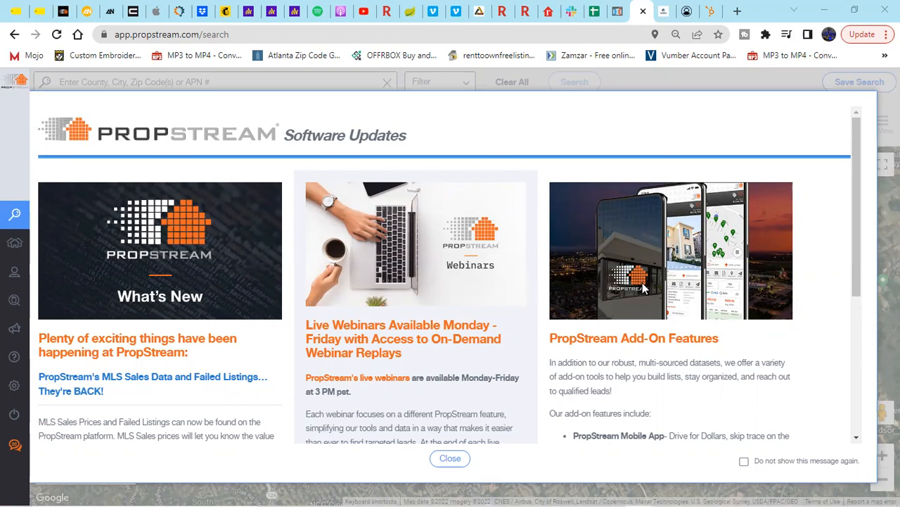
{"action": "scroll", "coordinate": [643, 282], "scroll_direction": "down", "scroll_amount": 1}
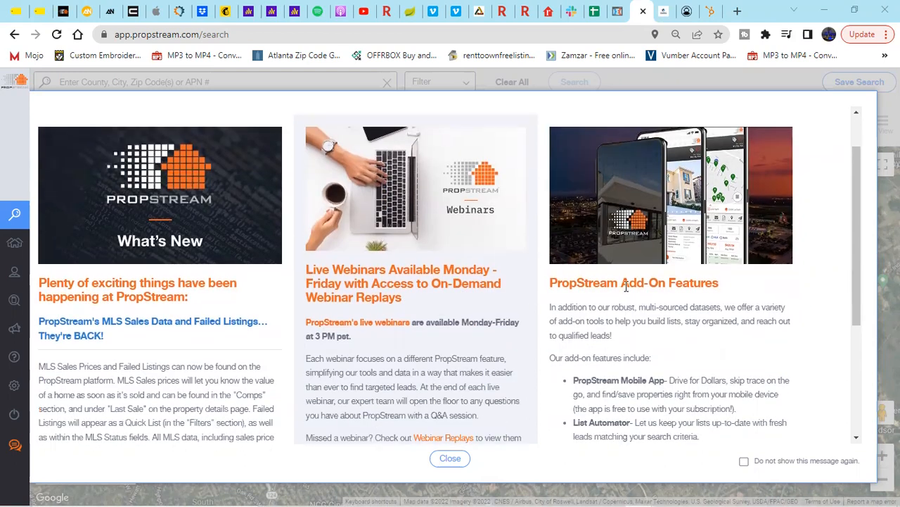
{"action": "scroll", "coordinate": [533, 402], "scroll_direction": "up", "scroll_amount": 1}
{"action": "left_click", "coordinate": [450, 457]}
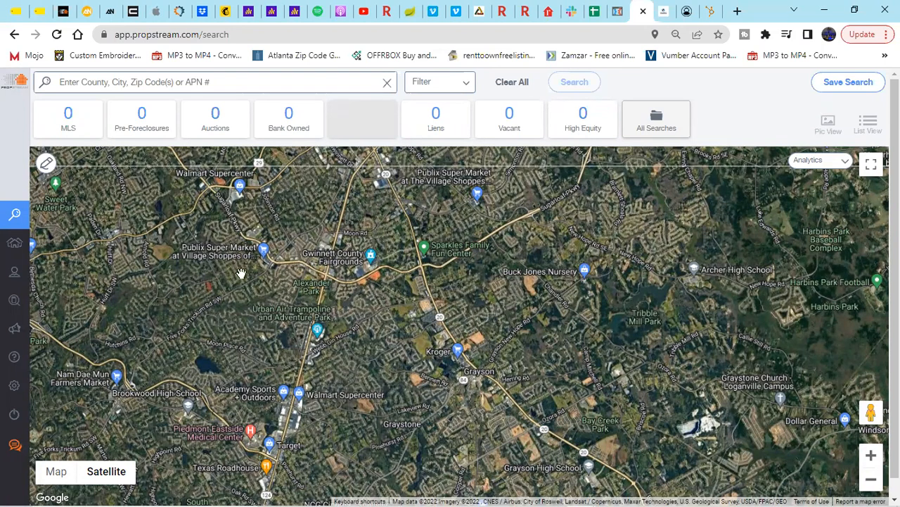
{"action": "scroll", "coordinate": [241, 273], "scroll_direction": "up", "scroll_amount": 2}
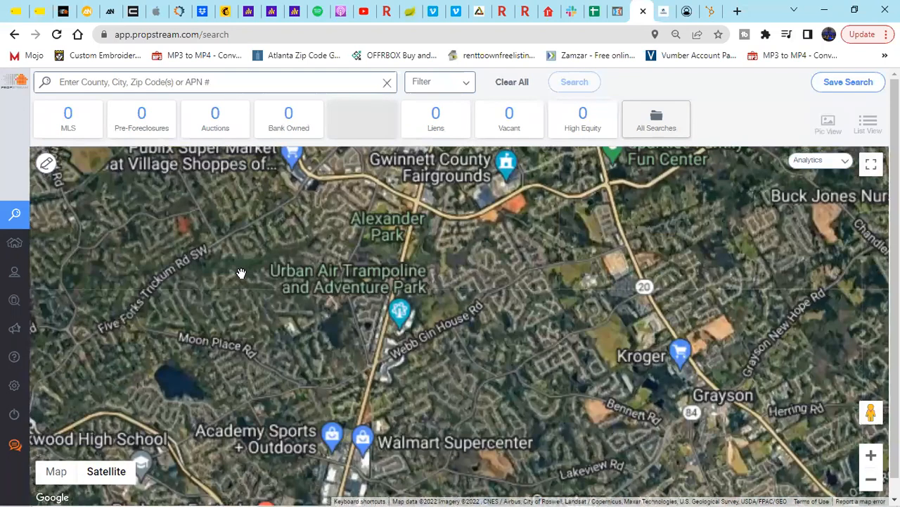
{"action": "scroll", "coordinate": [241, 273], "scroll_direction": "up", "scroll_amount": 2}
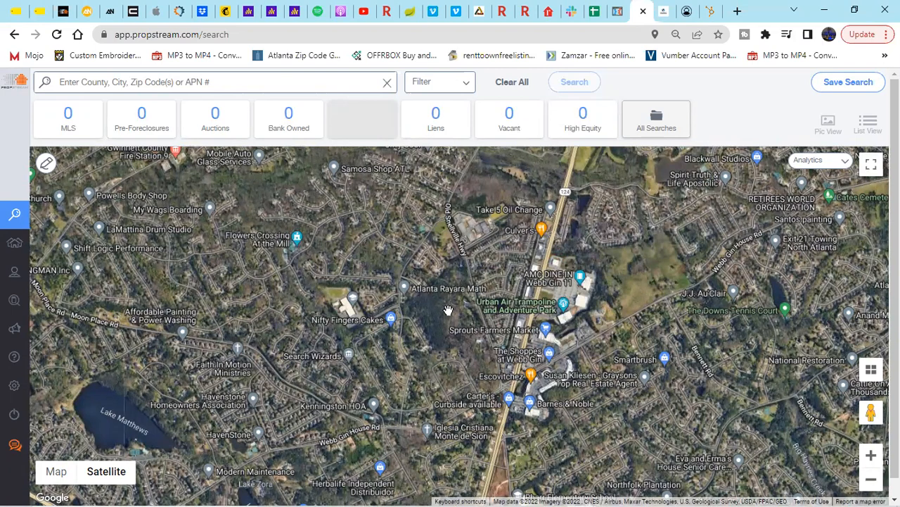
{"action": "scroll", "coordinate": [448, 309], "scroll_direction": "up", "scroll_amount": 2}
{"action": "scroll", "coordinate": [448, 310], "scroll_direction": "up", "scroll_amount": 2}
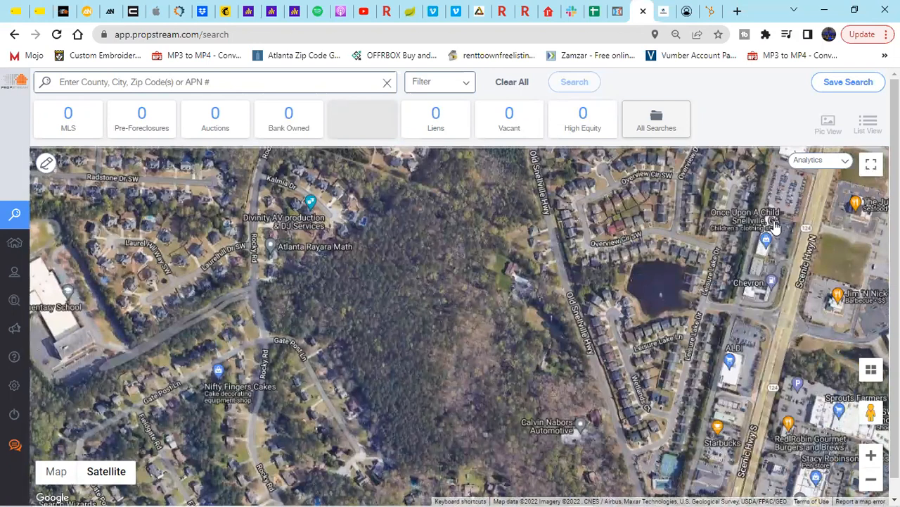
Step: Search for properties in Fulton County, GA
{"action": "left_click", "coordinate": [171, 82]}
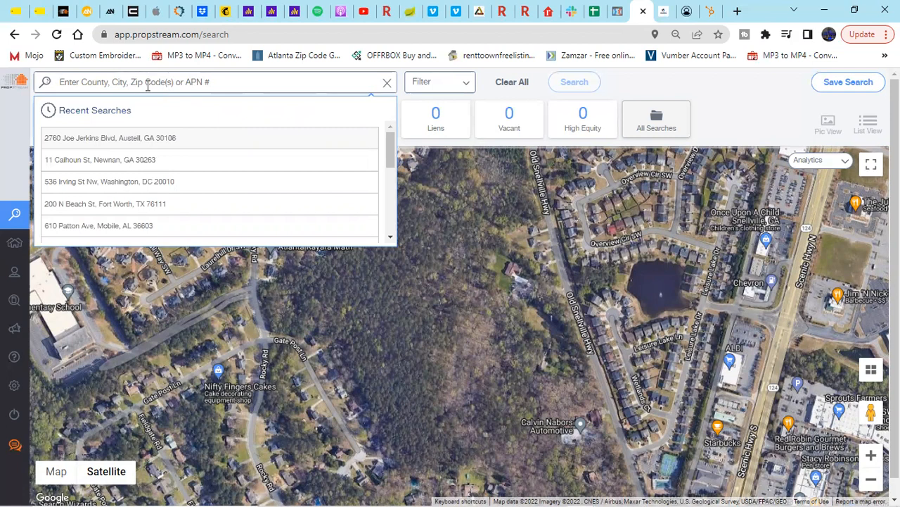
{"action": "type", "text": "fulton"}
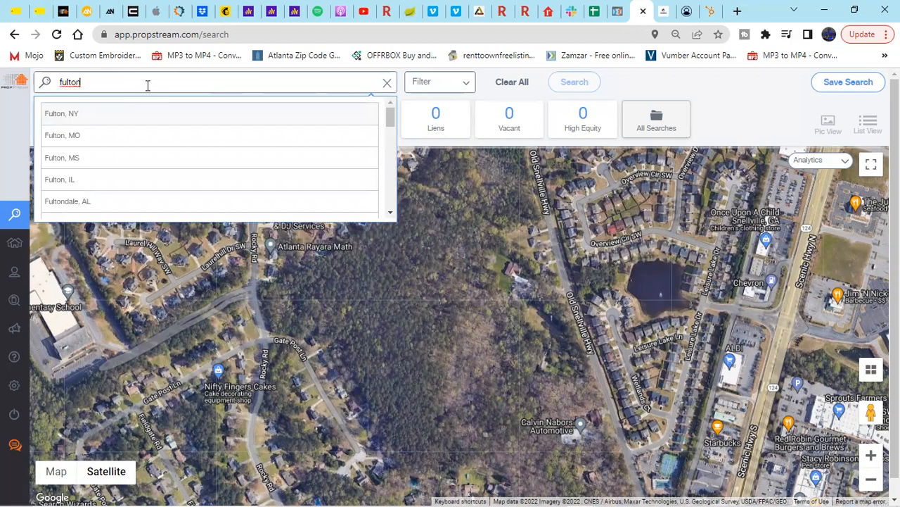
{"action": "type", "text": ", ga"}
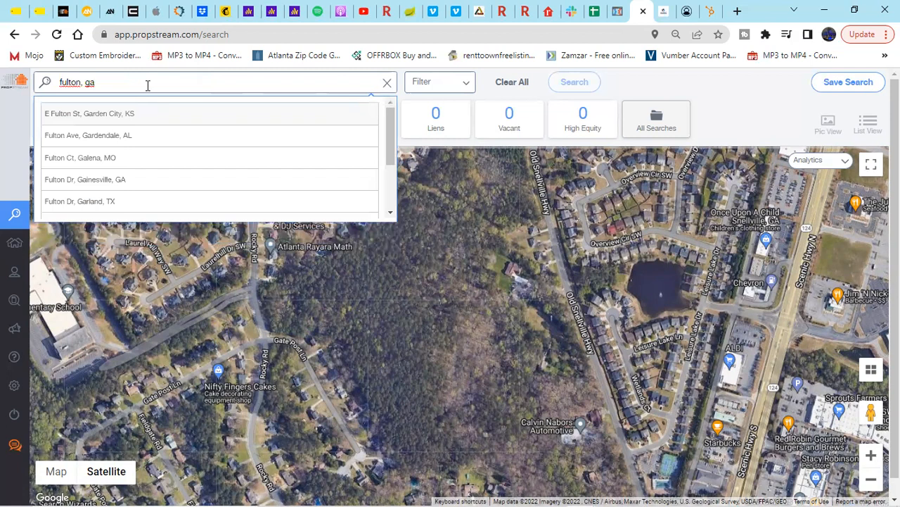
{"action": "key", "text": "BackSpace"}
{"action": "key", "text": "BackSpace"}
{"action": "key", "text": "BackSpace"}
{"action": "key", "text": "BackSpace"}
{"action": "type", "text": "county"}
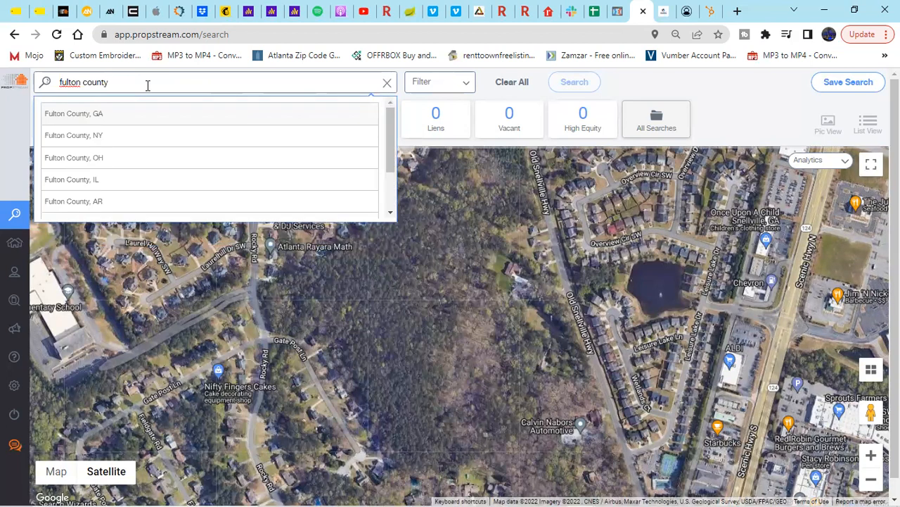
{"action": "left_click", "coordinate": [94, 119]}
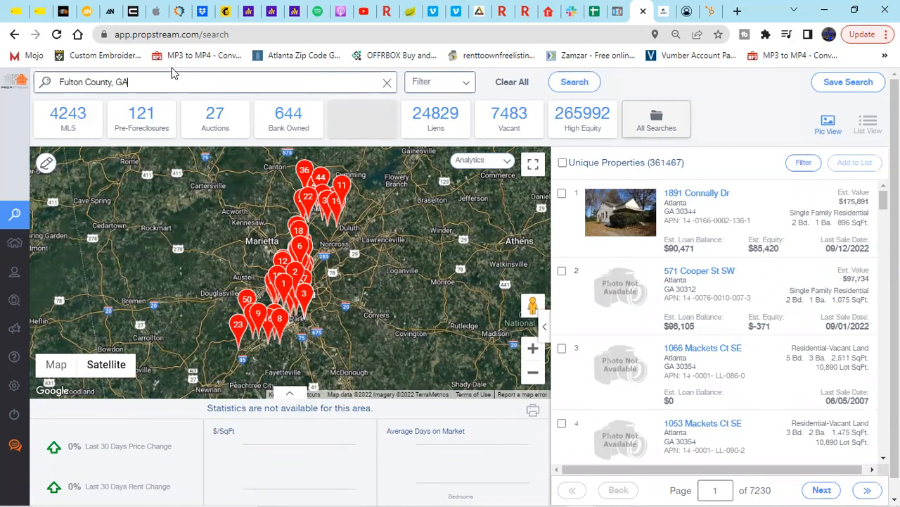
{"action": "left_click", "coordinate": [167, 113]}
{"action": "left_click", "coordinate": [70, 135]}
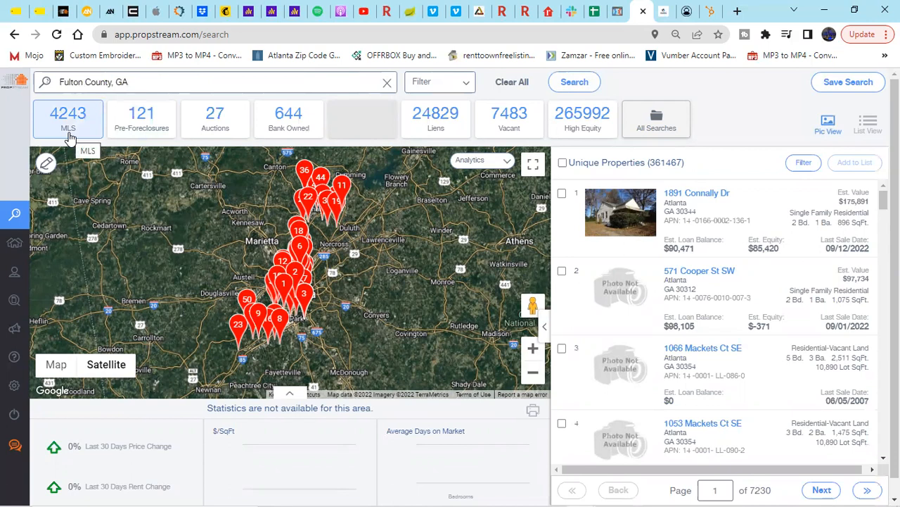
{"action": "left_click", "coordinate": [140, 136]}
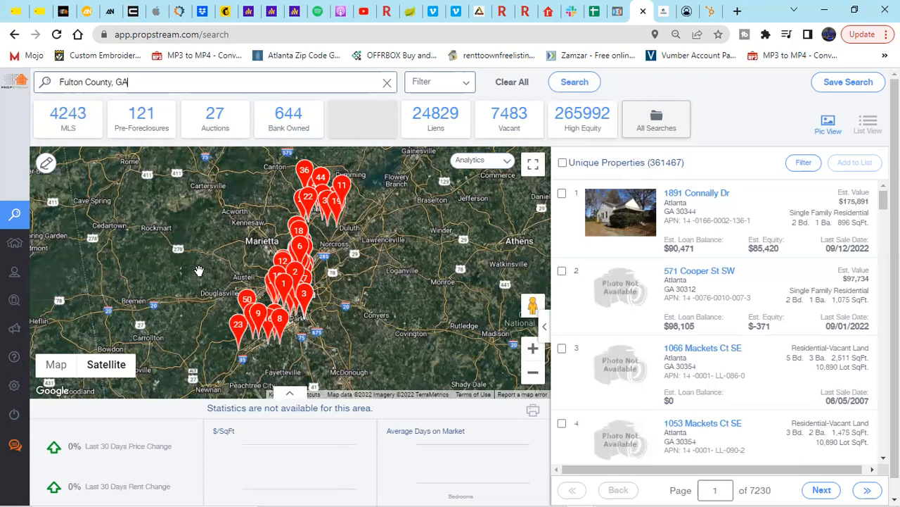
Step: Look over the quick list choices in the search filters, and set Owner Occupied to No and Occupancy Status to Vacant
{"action": "left_click", "coordinate": [447, 88]}
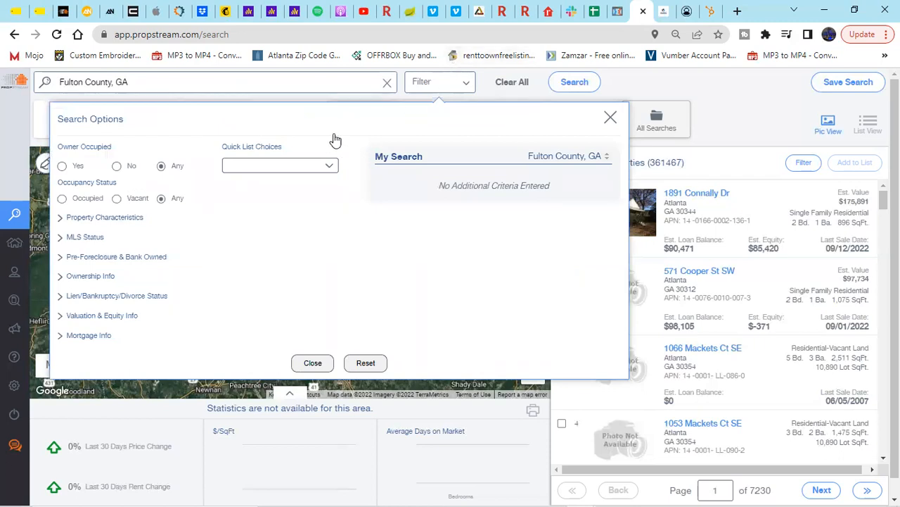
{"action": "left_click", "coordinate": [327, 170]}
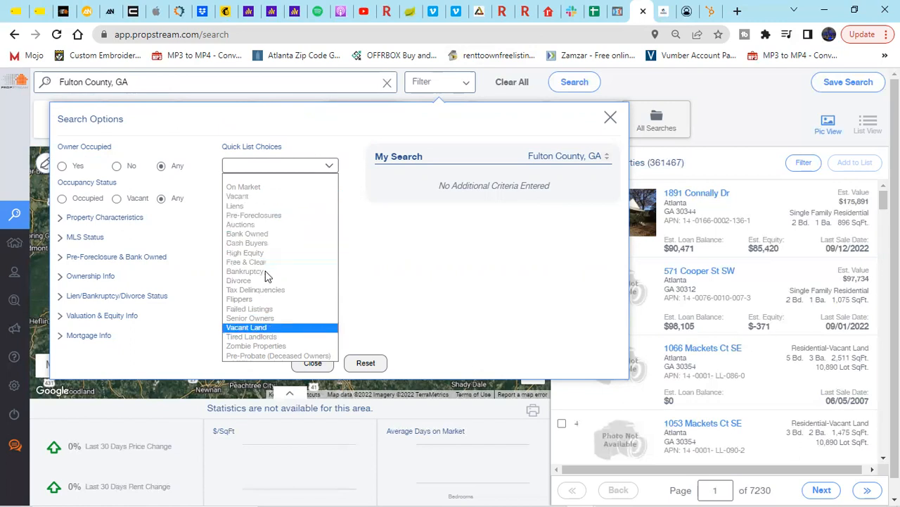
{"action": "left_click", "coordinate": [322, 145]}
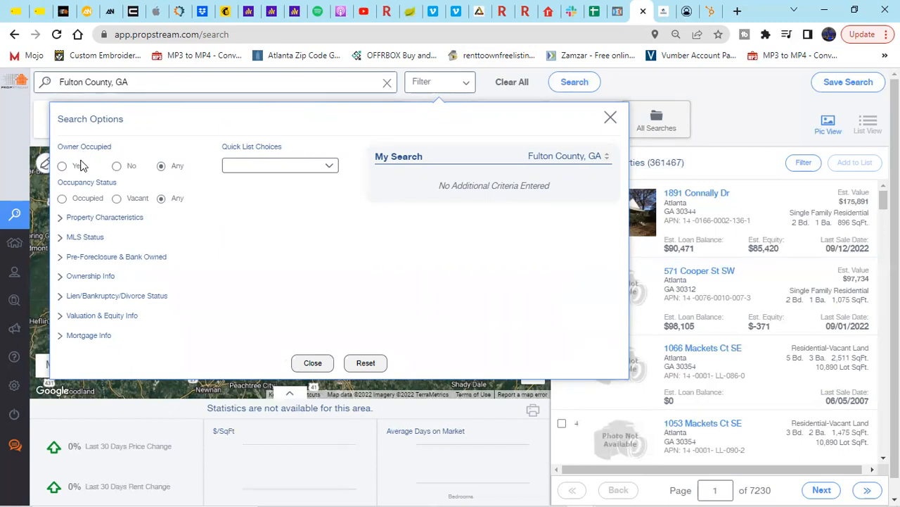
{"action": "left_click", "coordinate": [117, 168]}
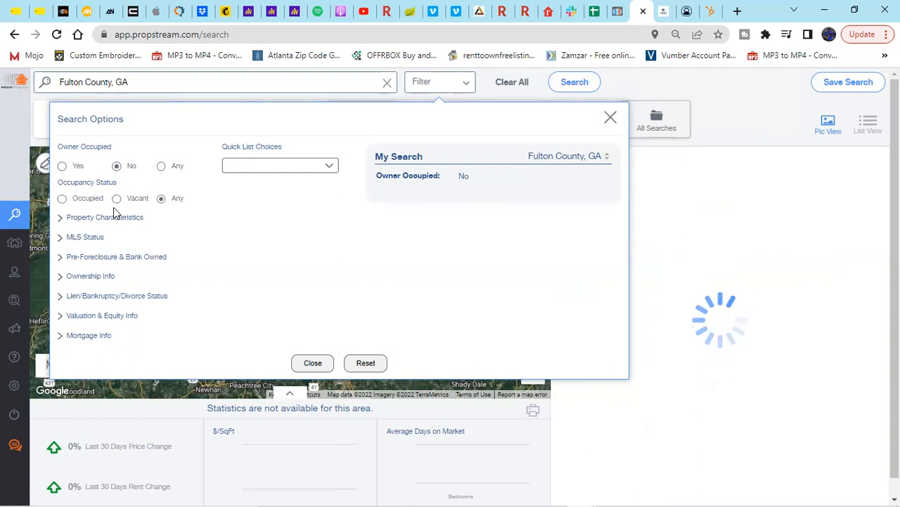
{"action": "left_click", "coordinate": [118, 200]}
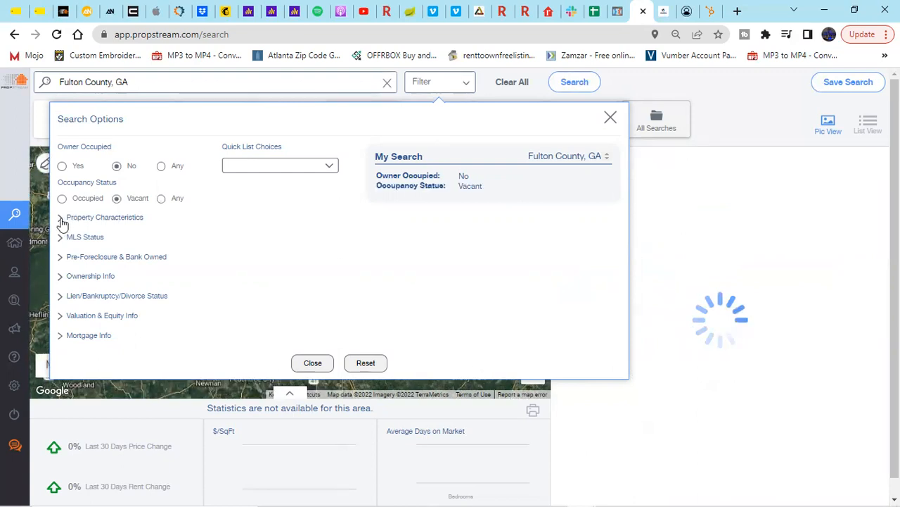
Step: Restrict the property classification to Residential in the property characteristics filters
{"action": "left_click", "coordinate": [79, 221]}
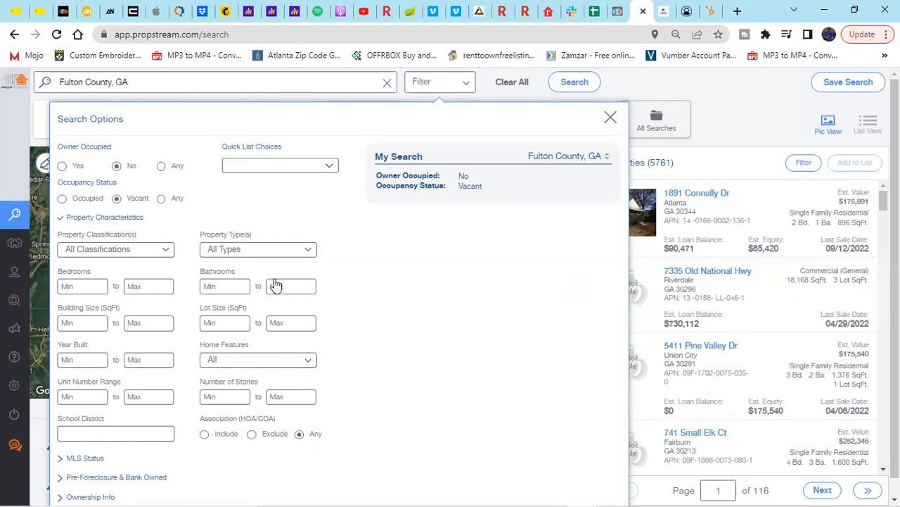
{"action": "left_click", "coordinate": [169, 253]}
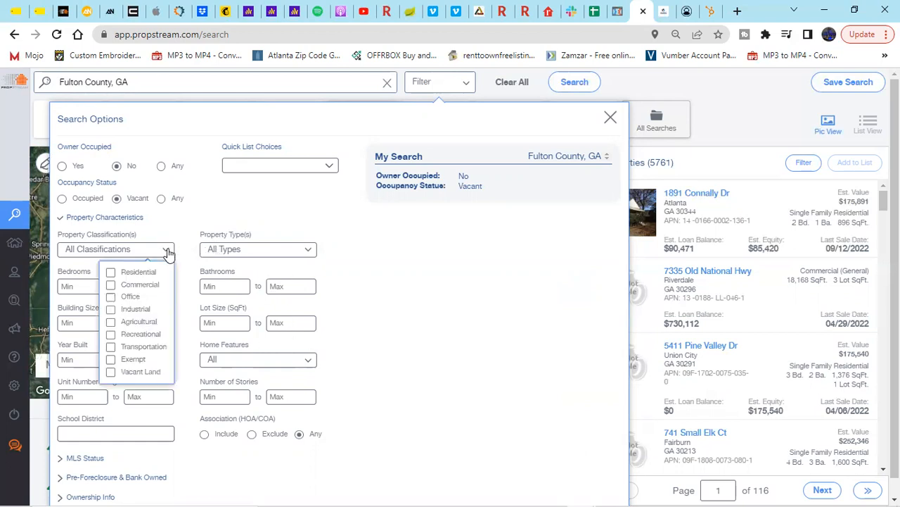
{"action": "left_click", "coordinate": [111, 273]}
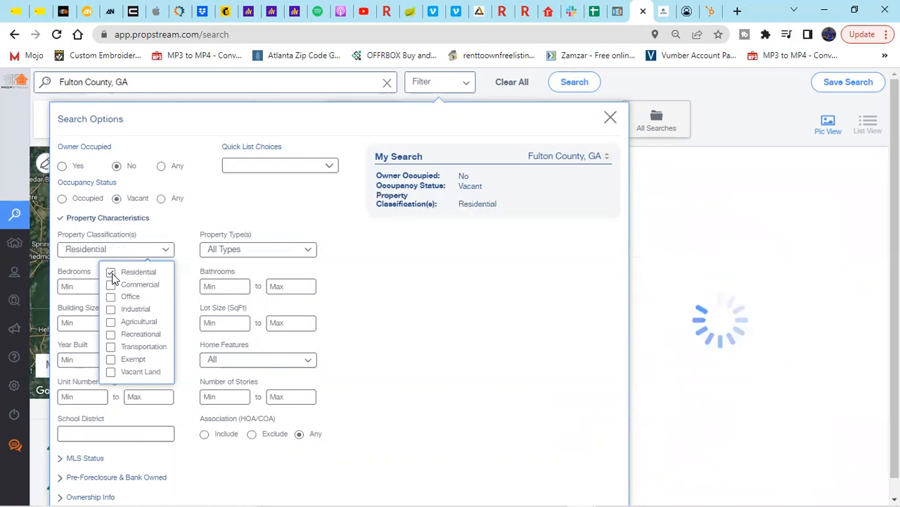
Step: Limit the property type to Single Family and look through the other residential types on offer
{"action": "left_click", "coordinate": [308, 250]}
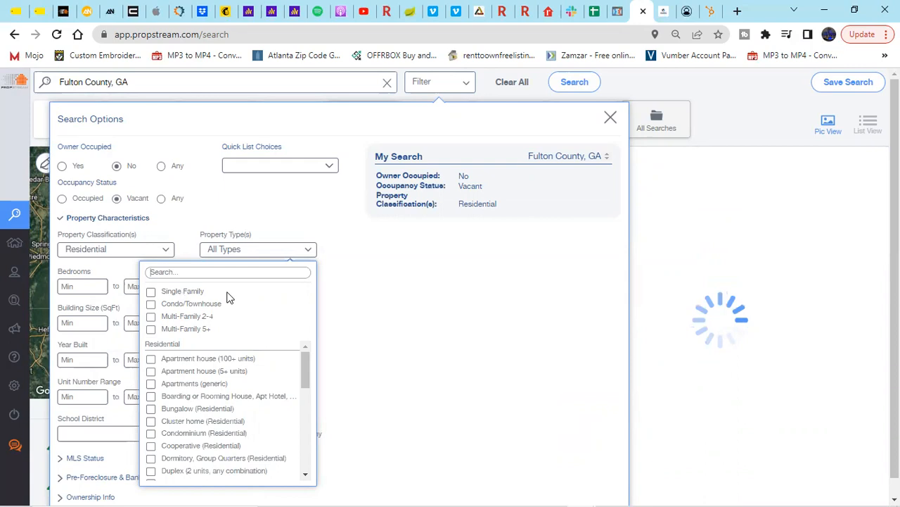
{"action": "left_click", "coordinate": [152, 294]}
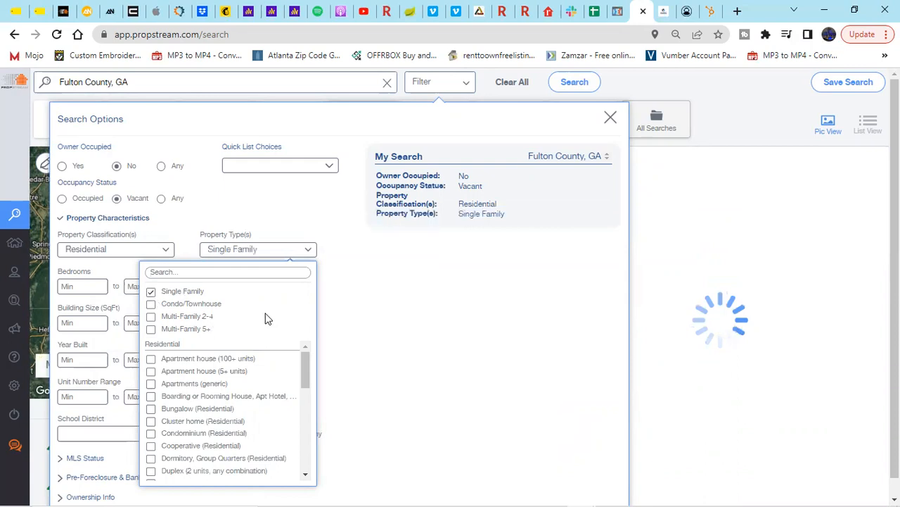
{"action": "scroll", "coordinate": [273, 330], "scroll_direction": "down", "scroll_amount": 2}
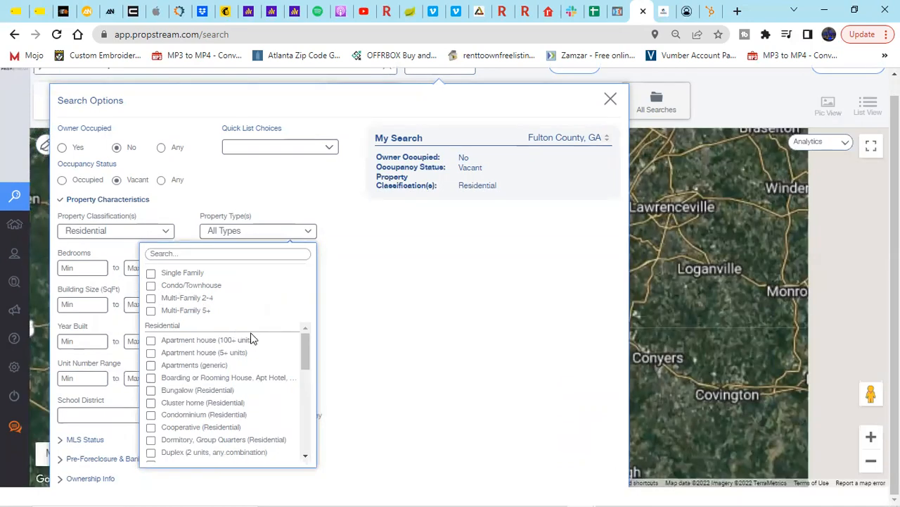
{"action": "scroll", "coordinate": [252, 339], "scroll_direction": "down", "scroll_amount": 2}
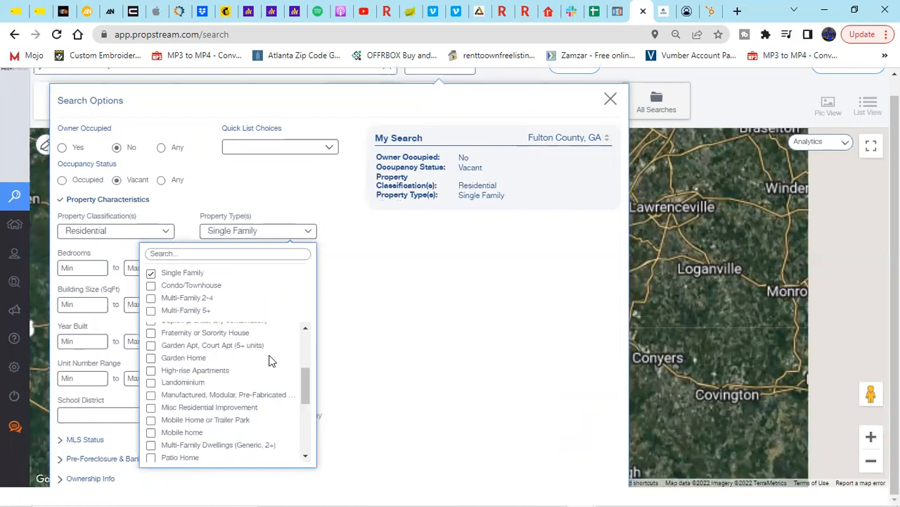
{"action": "scroll", "coordinate": [302, 359], "scroll_direction": "down", "scroll_amount": 2}
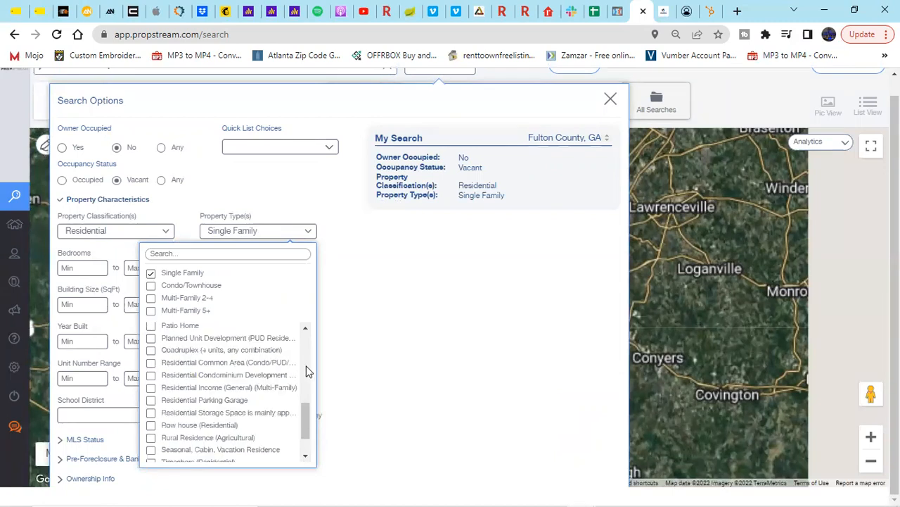
{"action": "scroll", "coordinate": [307, 371], "scroll_direction": "down", "scroll_amount": 1}
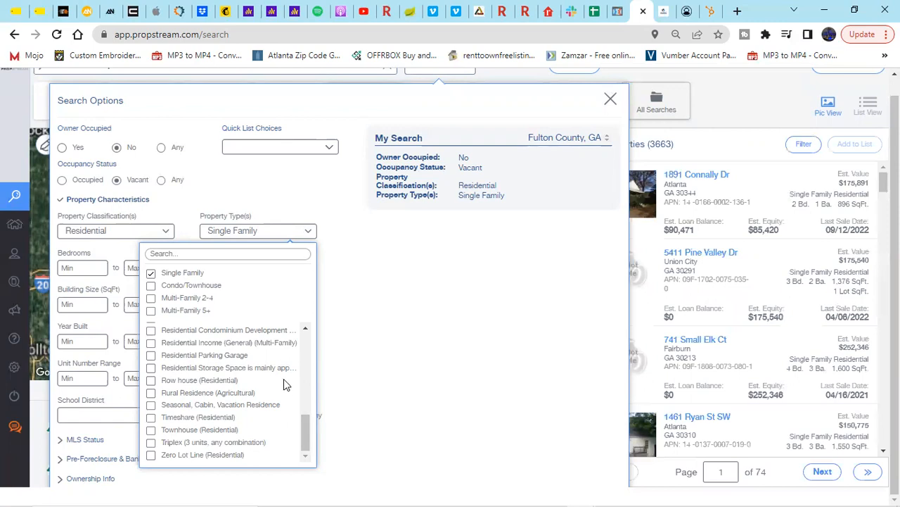
{"action": "scroll", "coordinate": [283, 384], "scroll_direction": "up", "scroll_amount": 1}
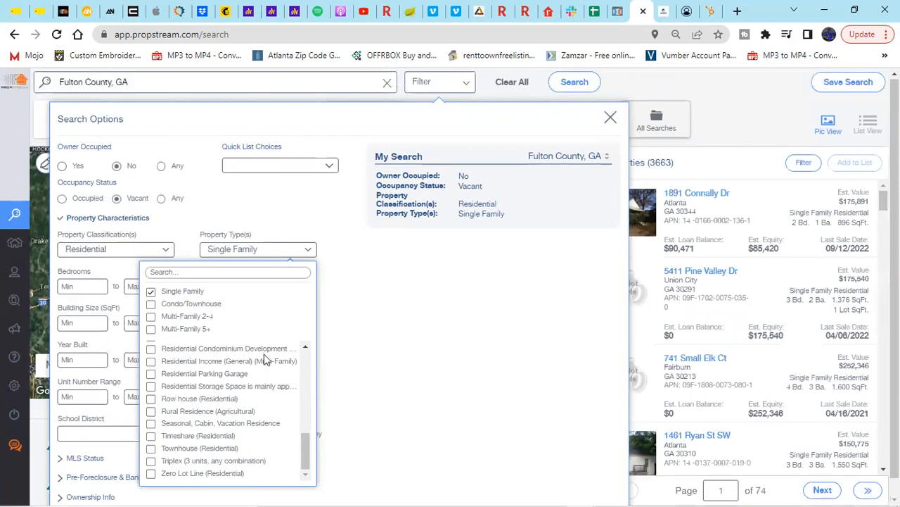
{"action": "left_click", "coordinate": [311, 254]}
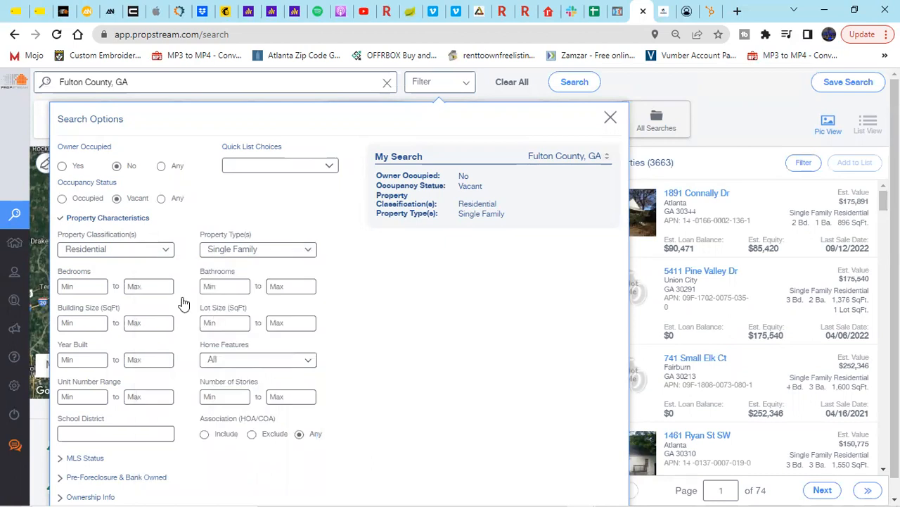
Step: Set the minimum number of bedrooms to 2 and the minimum number of bathrooms to 1
{"action": "left_click", "coordinate": [67, 286]}
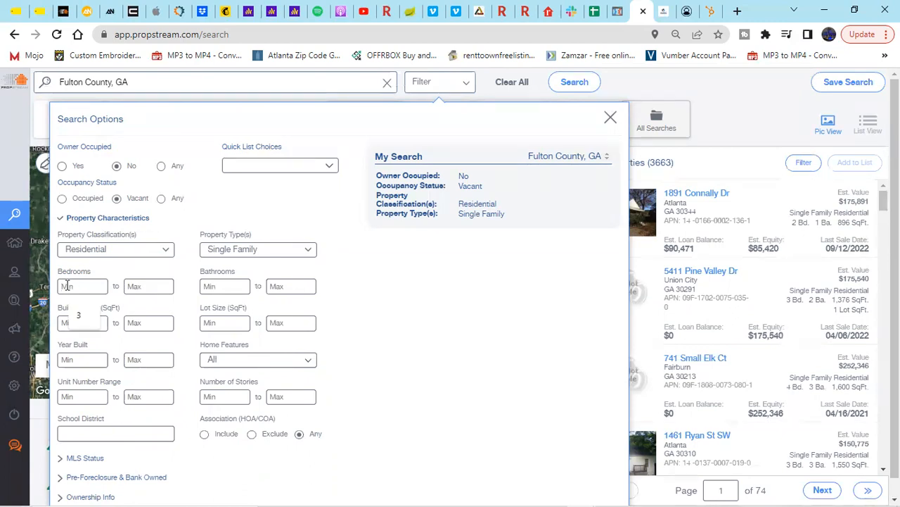
{"action": "type", "text": "2"}
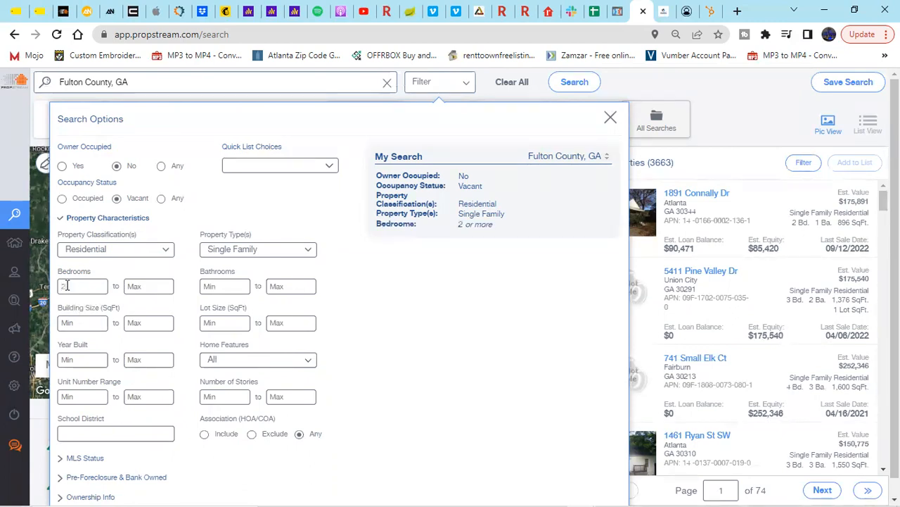
{"action": "left_click", "coordinate": [228, 286]}
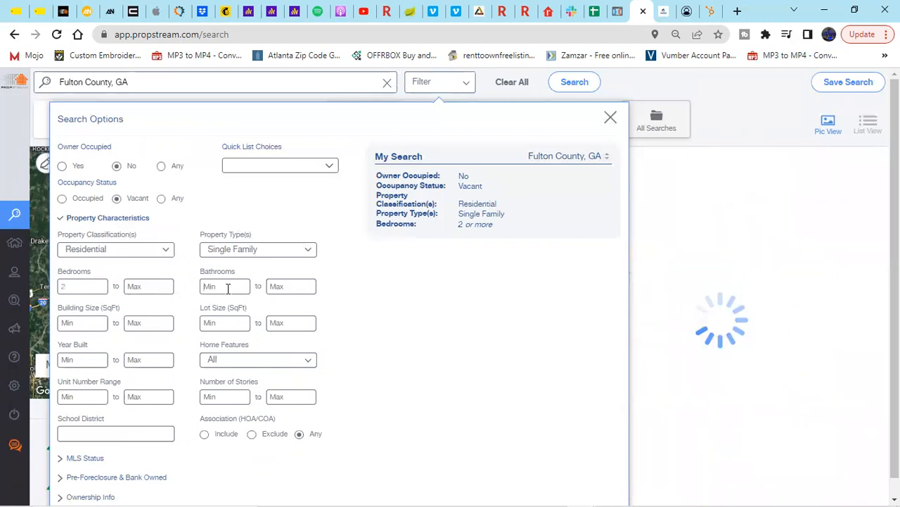
{"action": "type", "text": "1"}
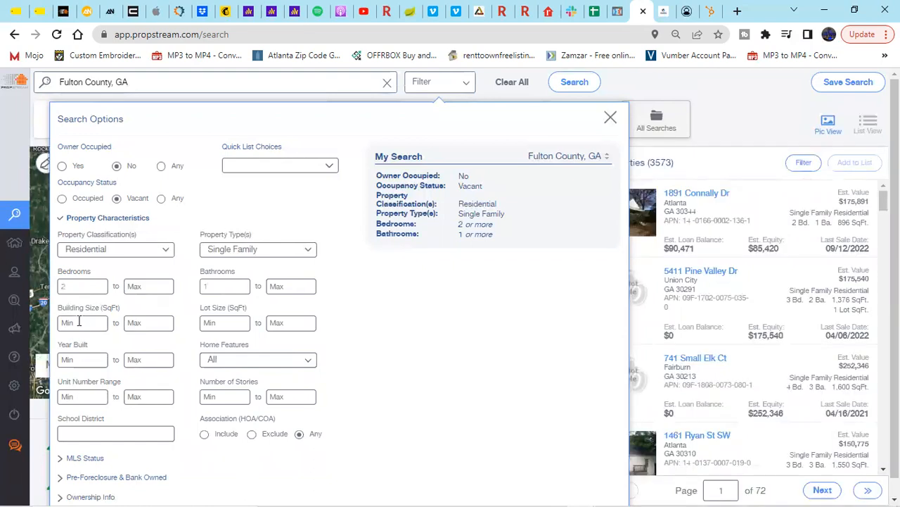
Step: Look over the home feature choices, and set On Market to No with Listing Type Any in the MLS status filters
{"action": "left_click", "coordinate": [310, 363]}
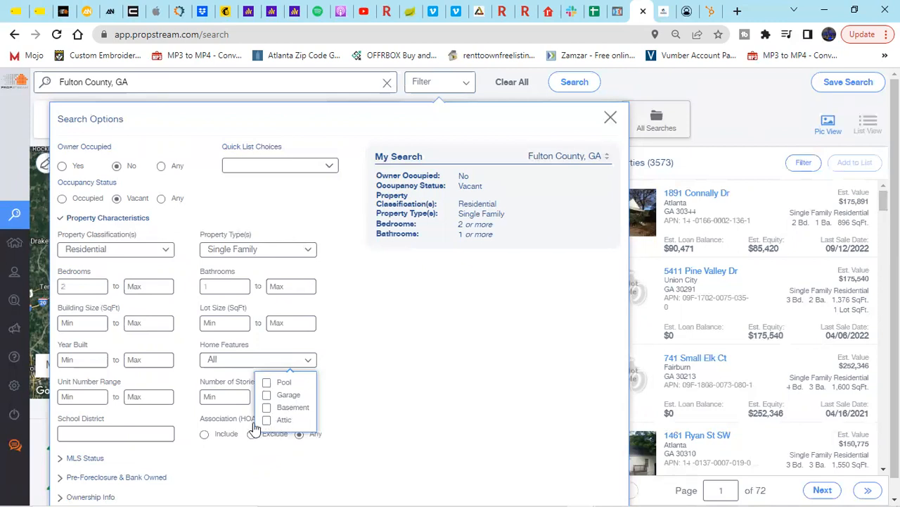
{"action": "left_click", "coordinate": [325, 342]}
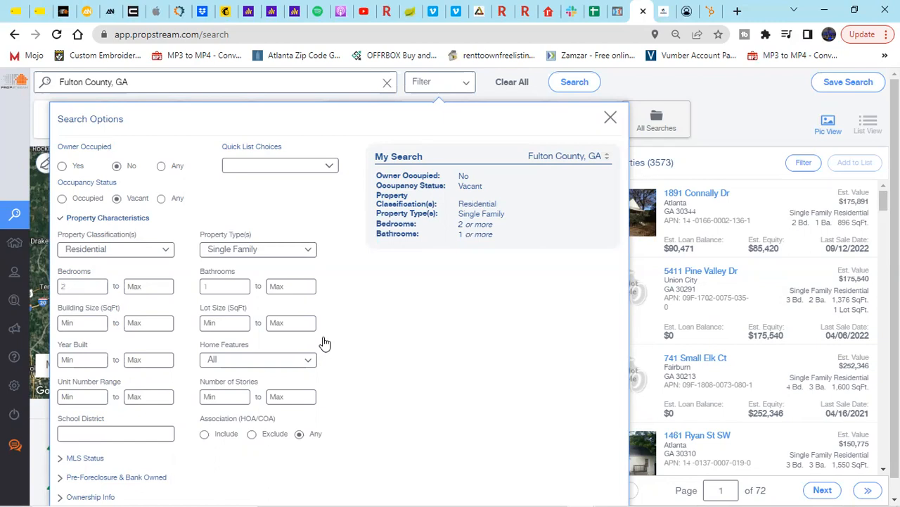
{"action": "scroll", "coordinate": [325, 342], "scroll_direction": "down", "scroll_amount": 1}
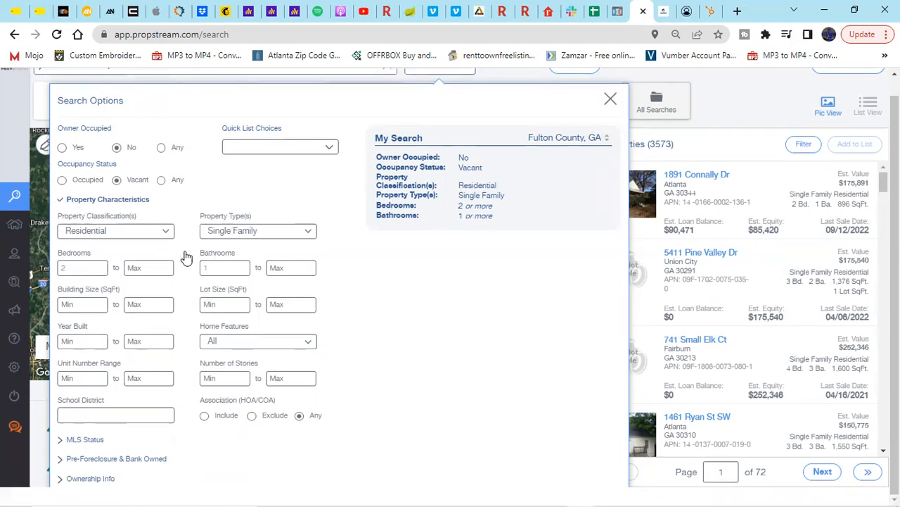
{"action": "left_click", "coordinate": [73, 441]}
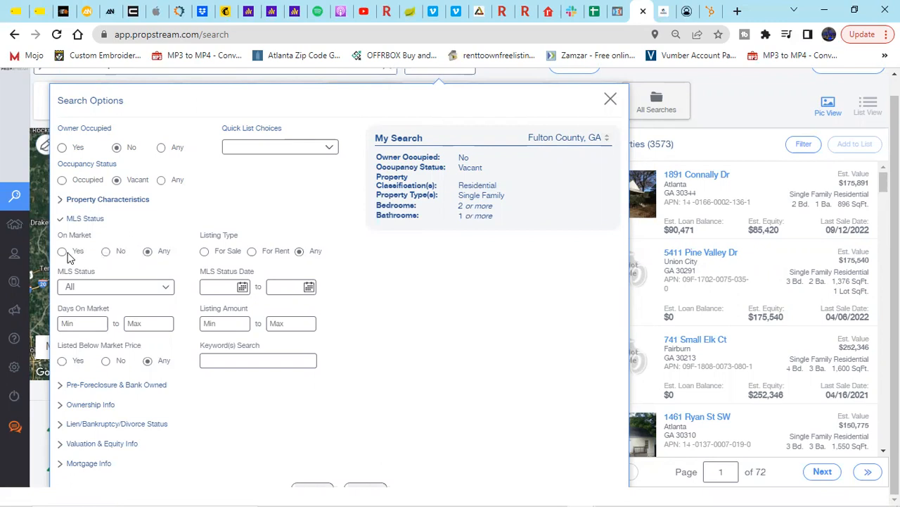
{"action": "left_click", "coordinate": [106, 254]}
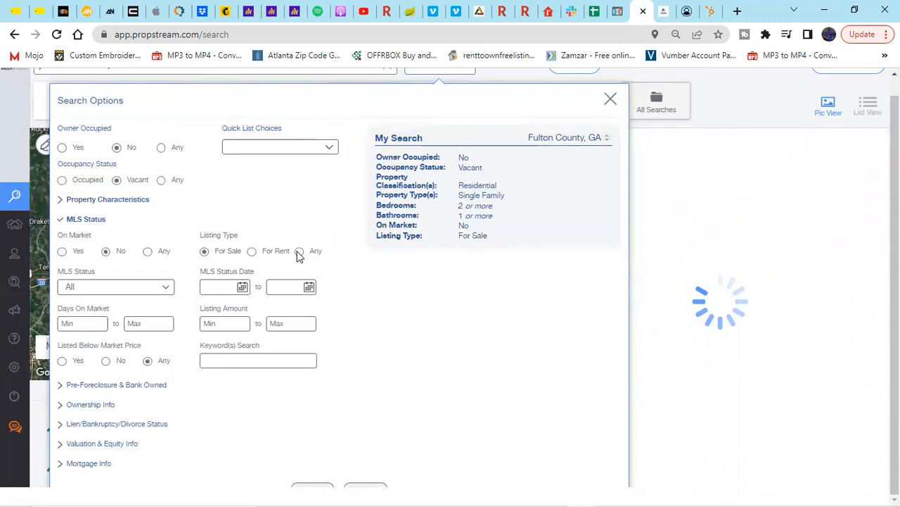
{"action": "left_click", "coordinate": [299, 252]}
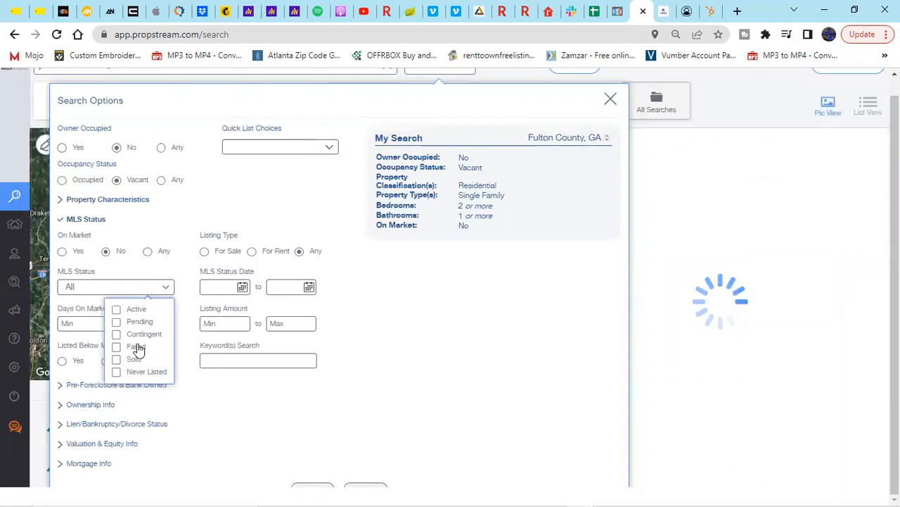
{"action": "left_click", "coordinate": [190, 221]}
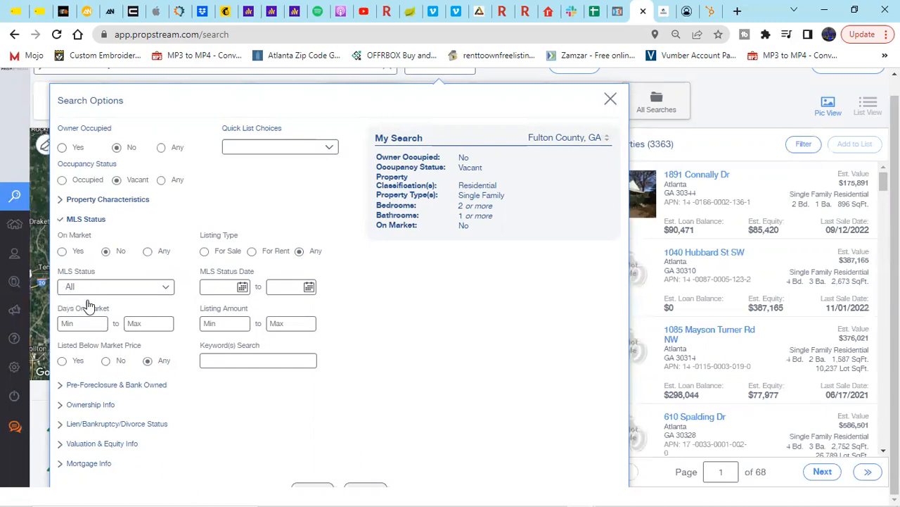
{"action": "left_click", "coordinate": [73, 219]}
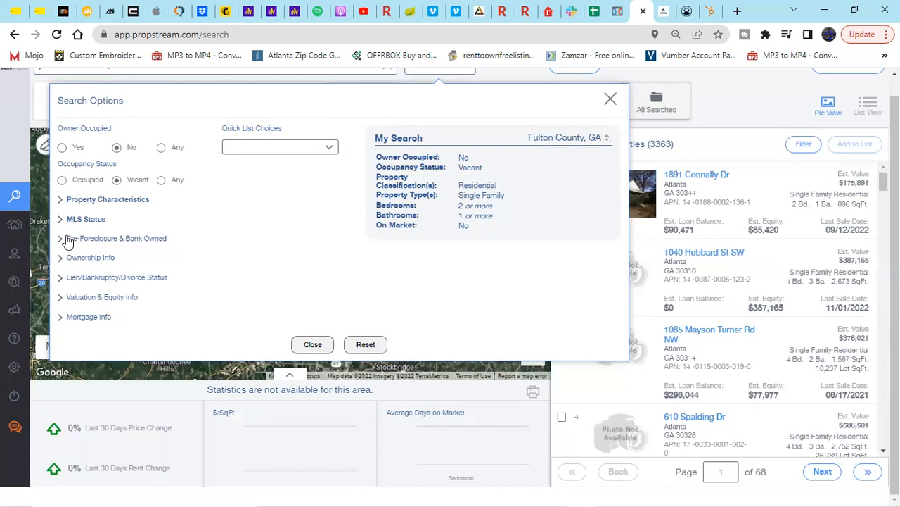
Step: Look through the status options in the pre-foreclosure and bank-owned filters
{"action": "left_click", "coordinate": [68, 239]}
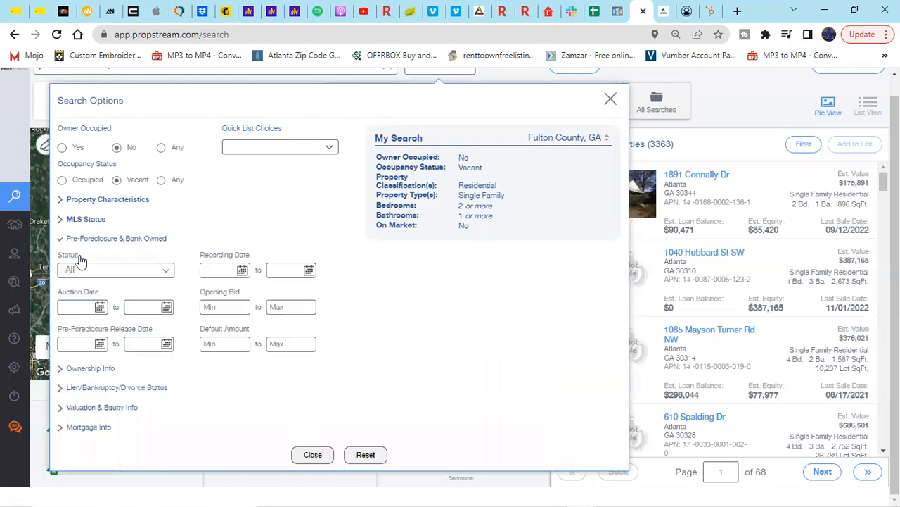
{"action": "left_click", "coordinate": [164, 275]}
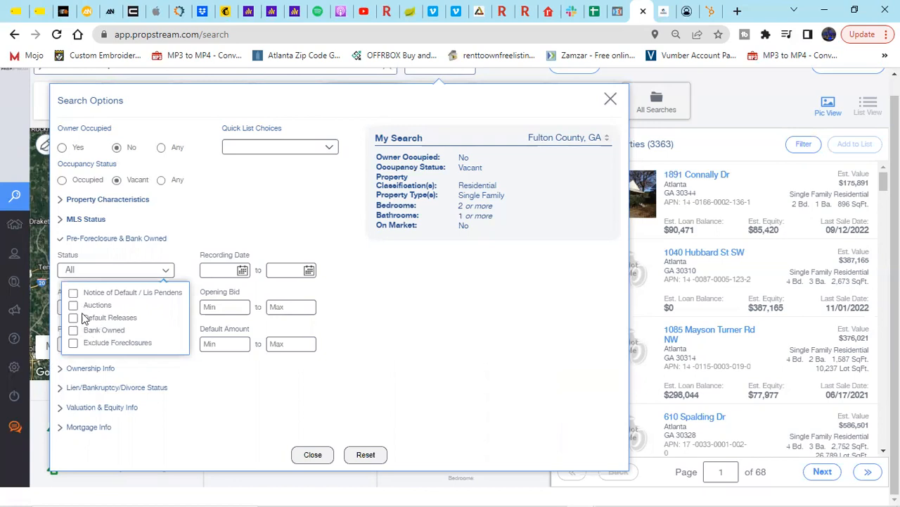
{"action": "left_click", "coordinate": [163, 271]}
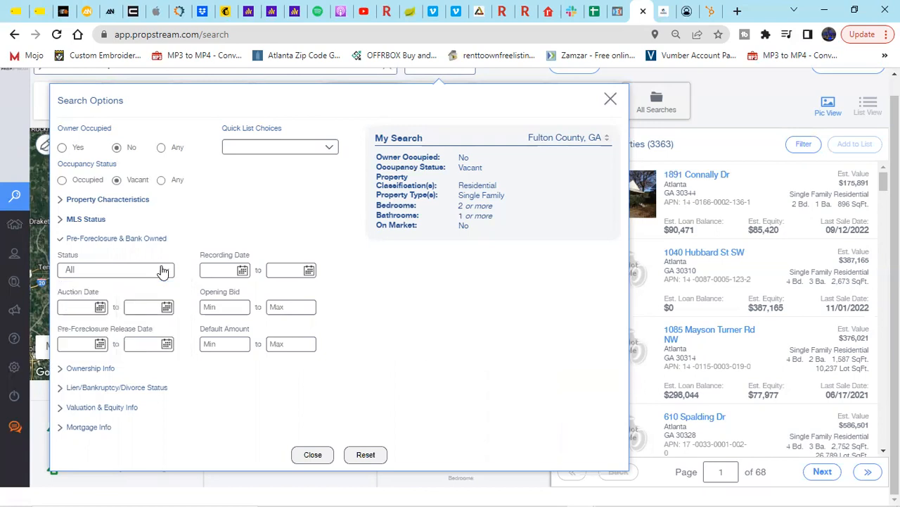
{"action": "left_click", "coordinate": [61, 241]}
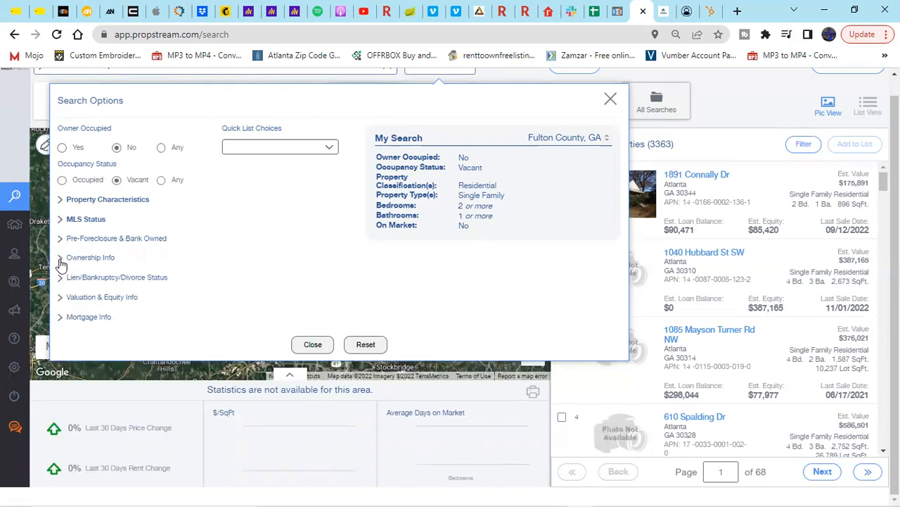
Step: Set the minimum years of ownership to 3 and limit the owner type to Individual in the ownership filters
{"action": "left_click", "coordinate": [61, 259]}
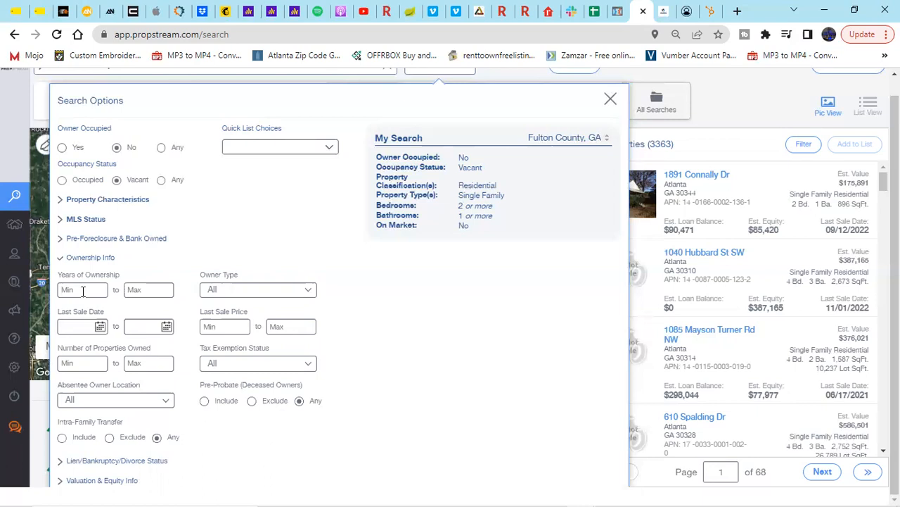
{"action": "type", "text": "3"}
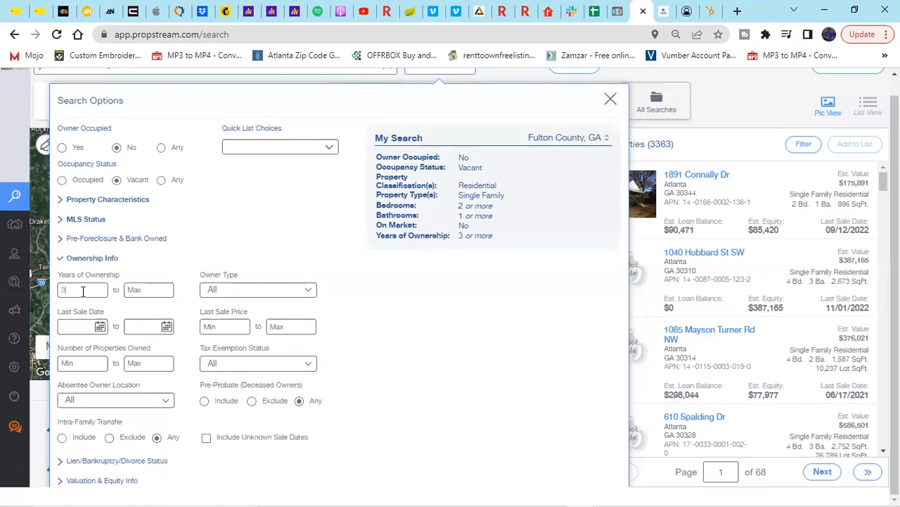
{"action": "left_click", "coordinate": [309, 289]}
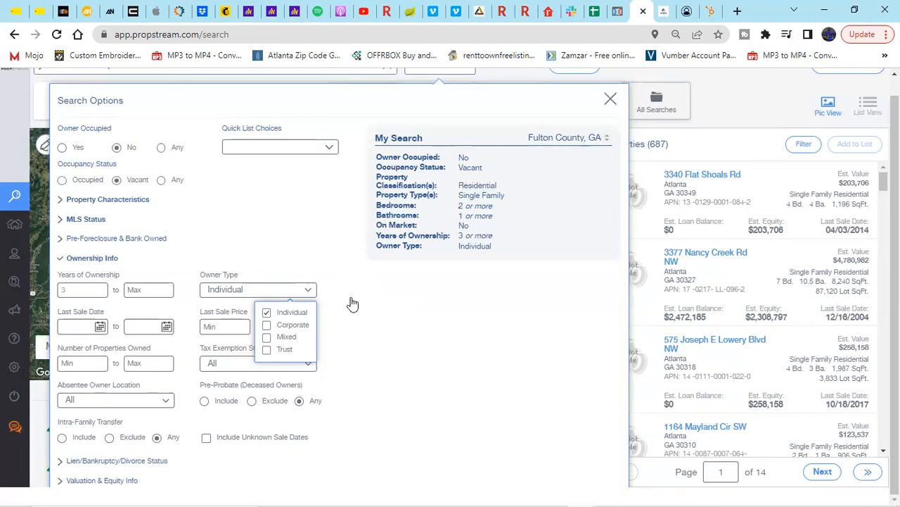
{"action": "left_click", "coordinate": [351, 304]}
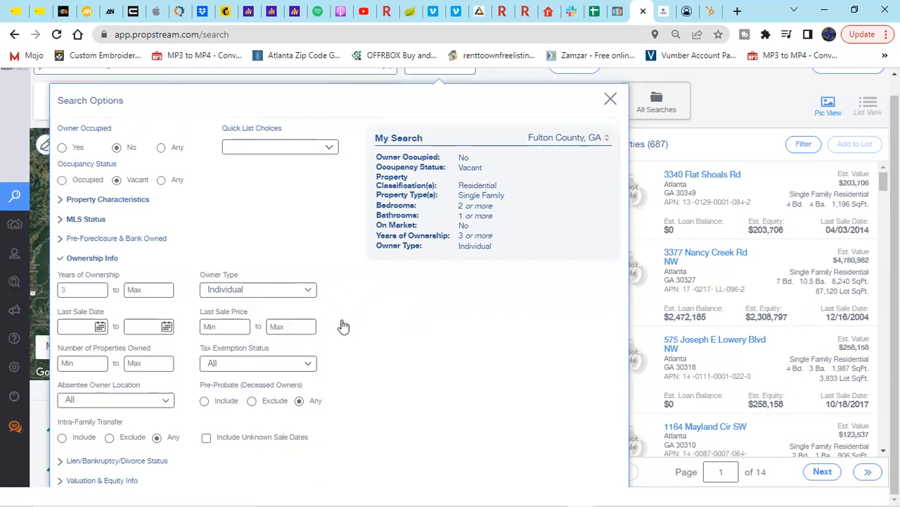
{"action": "left_click", "coordinate": [308, 366]}
{"action": "left_click", "coordinate": [308, 366]}
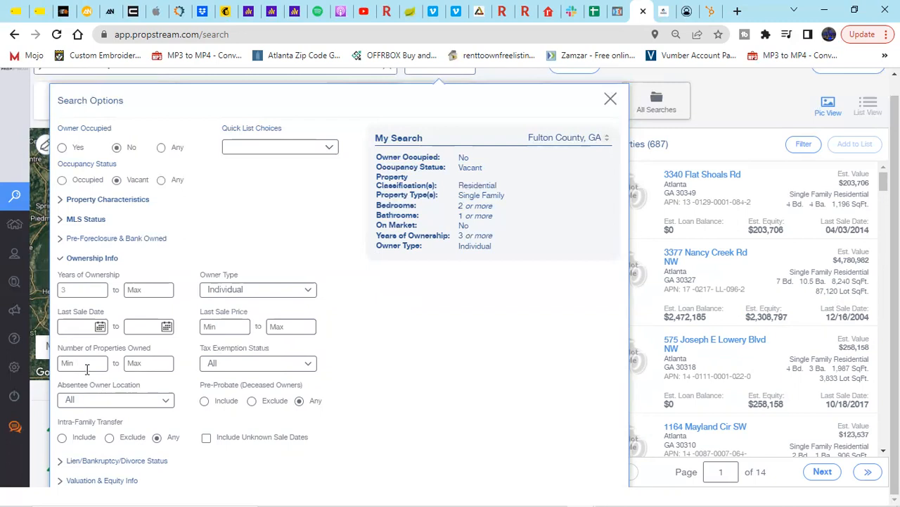
{"action": "left_click", "coordinate": [61, 259]}
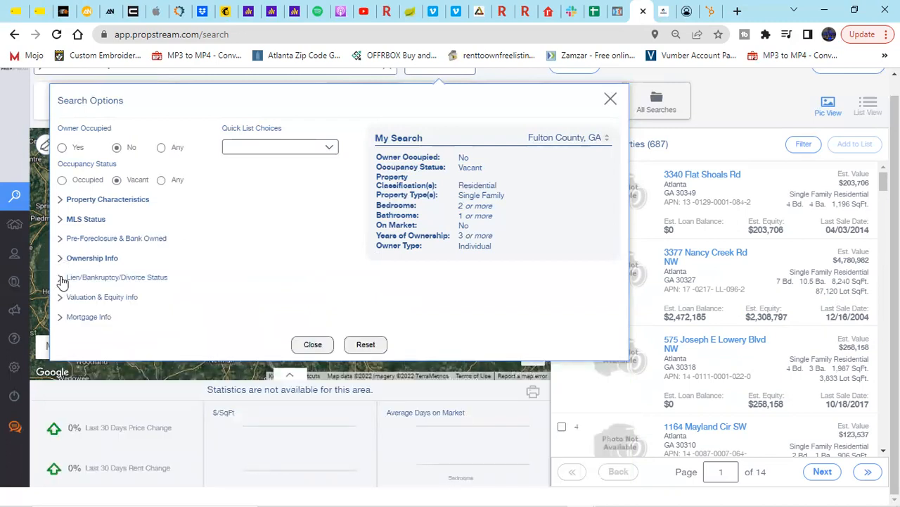
Step: Look through the specific lien types offered in the lien, bankruptcy and divorce filters
{"action": "left_click", "coordinate": [61, 278]}
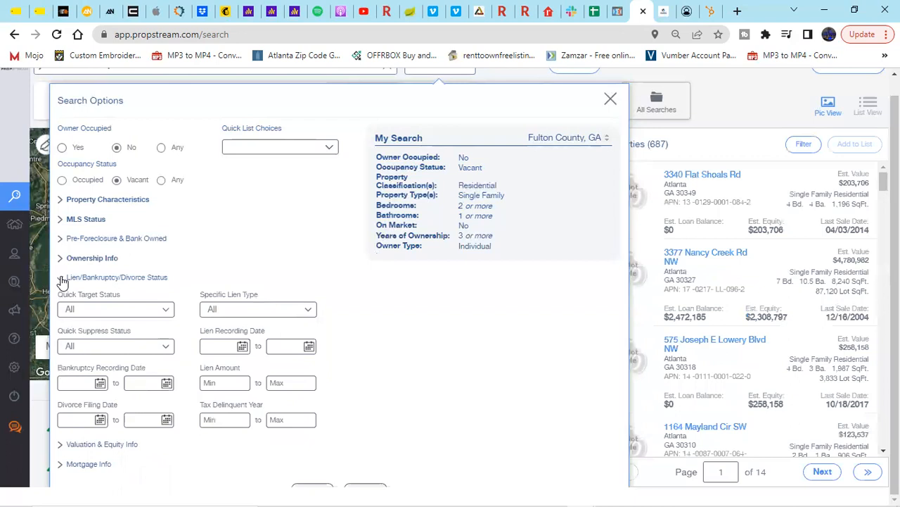
{"action": "left_click", "coordinate": [308, 314]}
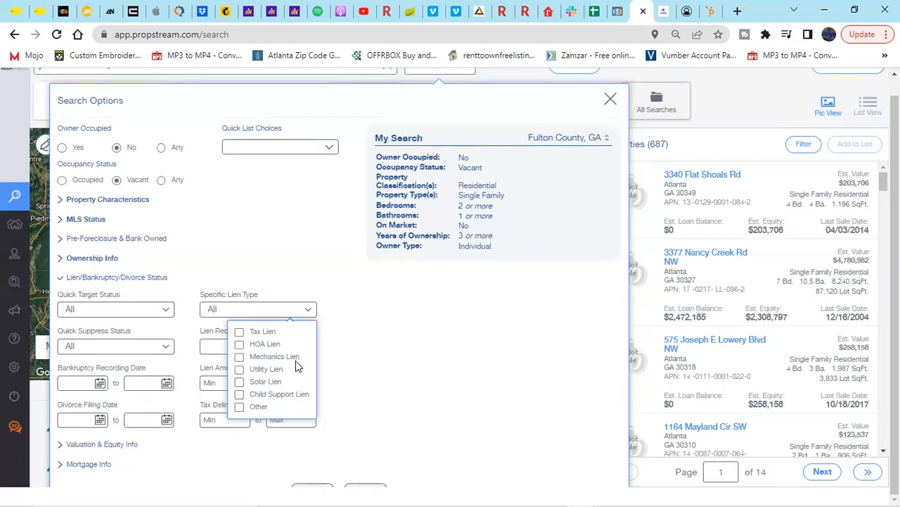
{"action": "left_click", "coordinate": [307, 309]}
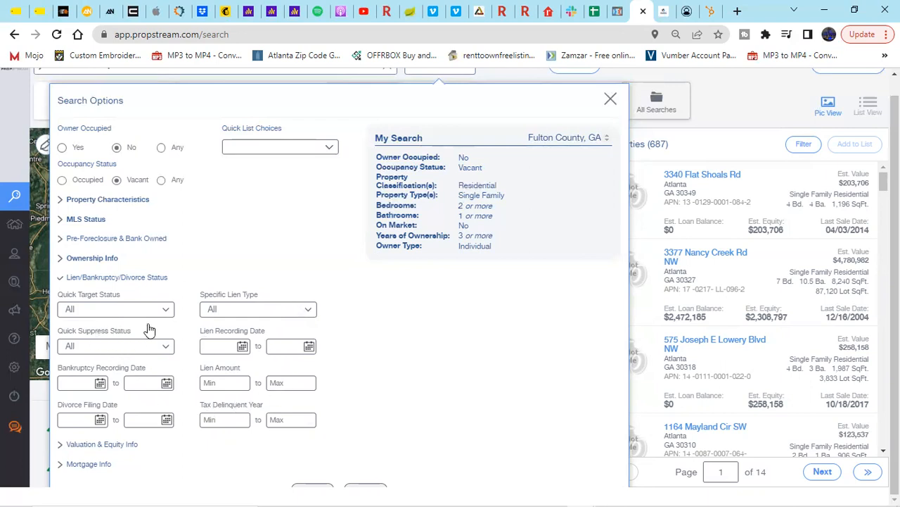
{"action": "left_click", "coordinate": [61, 279]}
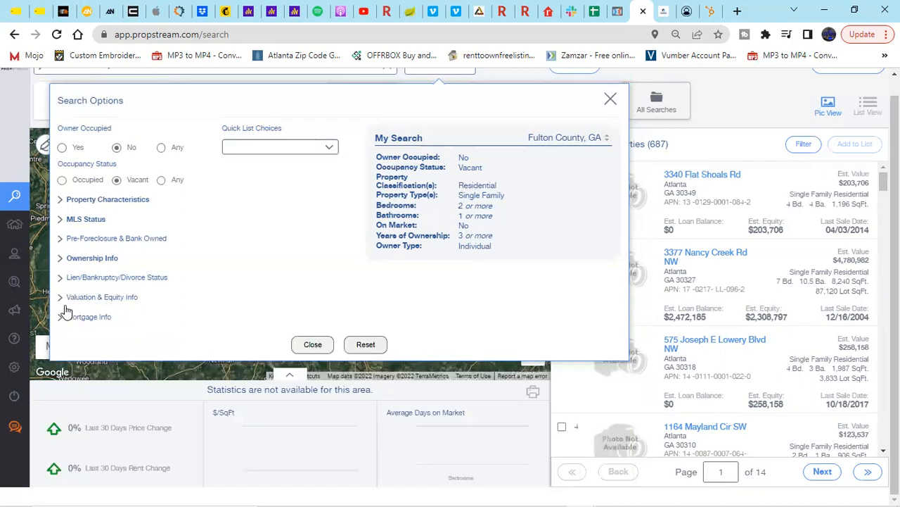
Step: Review the valuation and equity filters and the mortgage filters, including the choices for number of open mortgages
{"action": "left_click", "coordinate": [61, 298]}
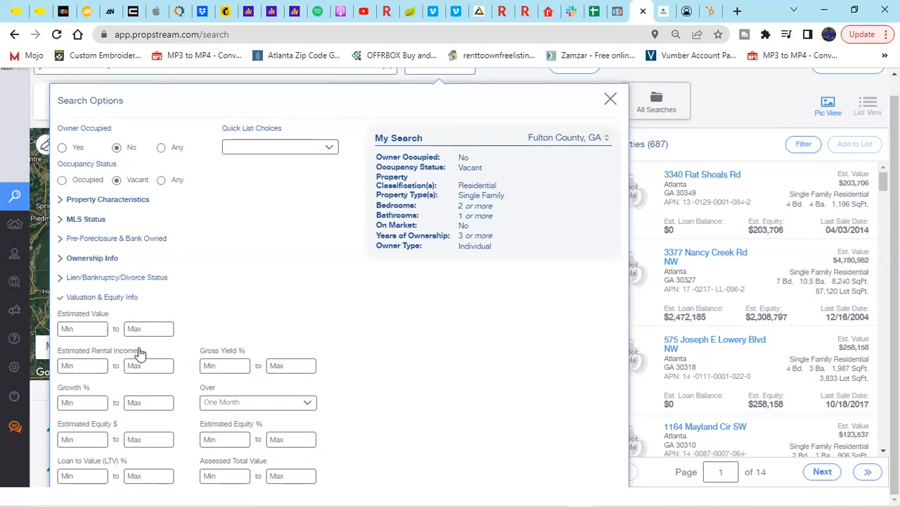
{"action": "left_click", "coordinate": [63, 298]}
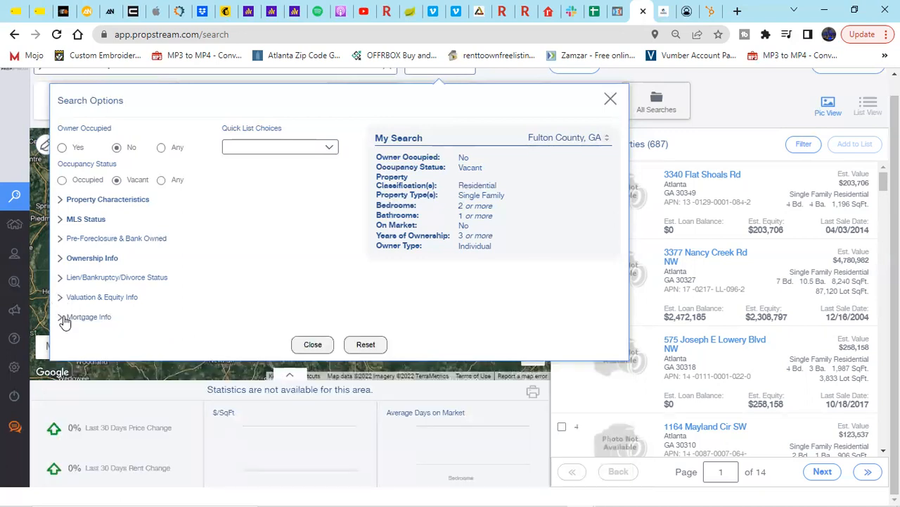
{"action": "left_click", "coordinate": [63, 319]}
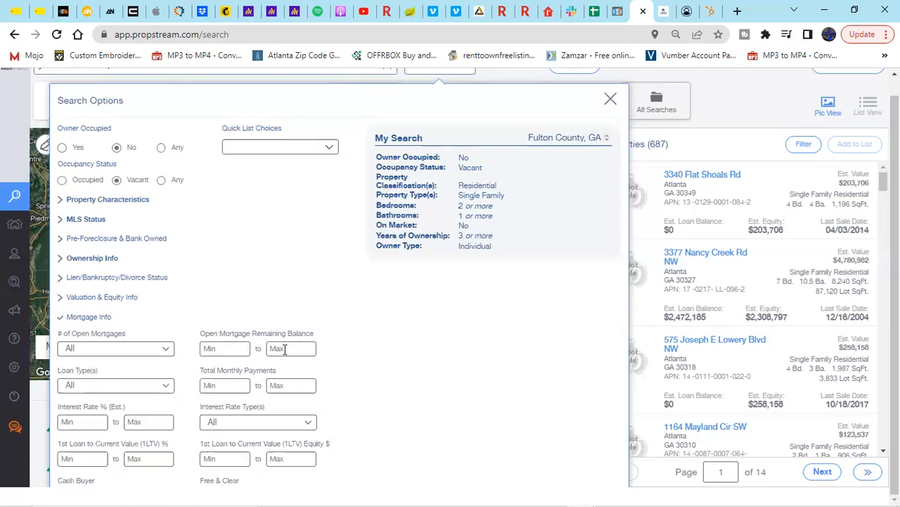
{"action": "left_click", "coordinate": [166, 351]}
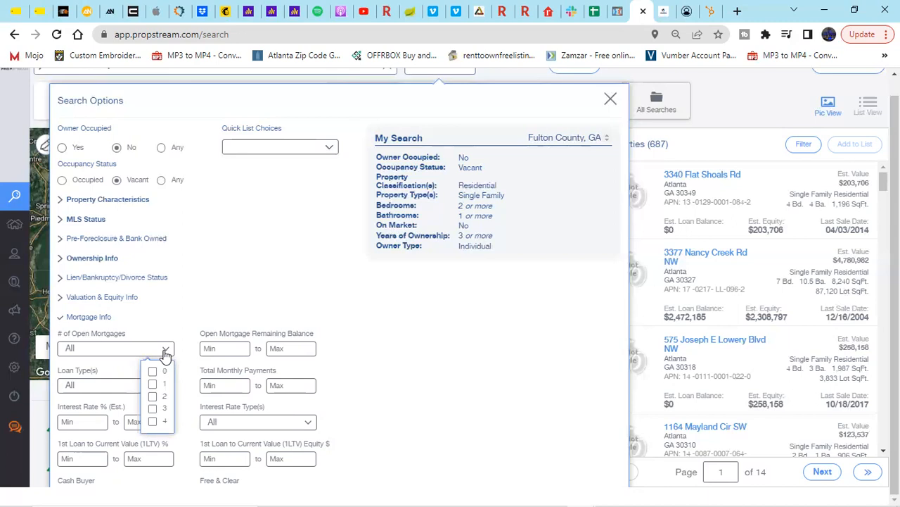
{"action": "left_click", "coordinate": [165, 352]}
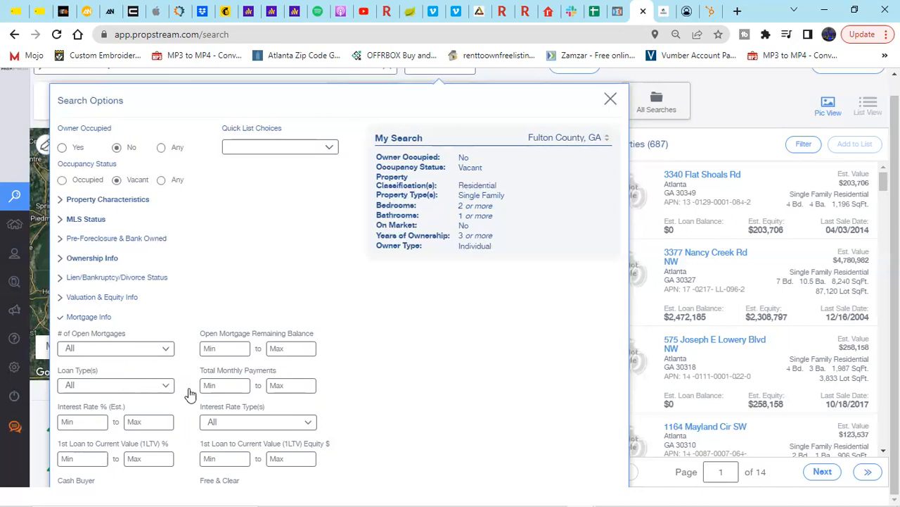
{"action": "left_click", "coordinate": [61, 320]}
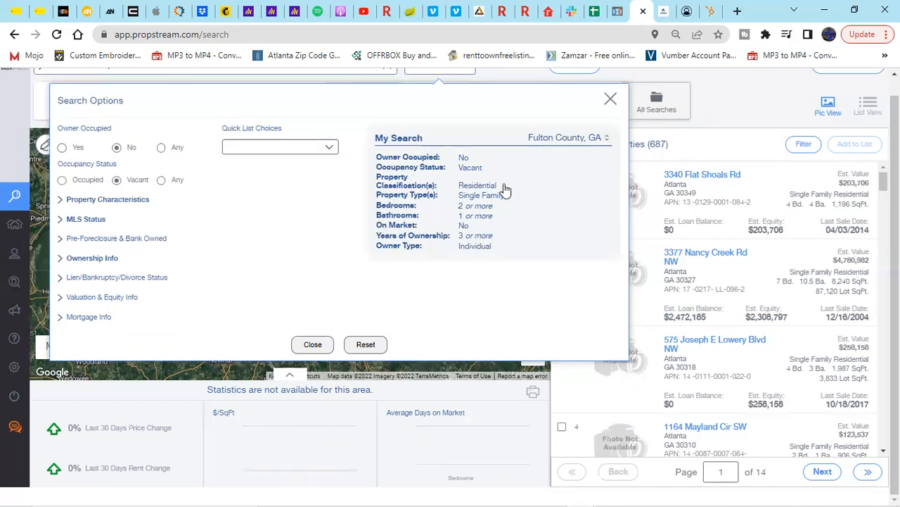
Step: Look over the quick list choices once more and close the search options to view the filtered properties
{"action": "mouse_move", "coordinate": [426, 162]}
{"action": "left_click", "coordinate": [330, 149]}
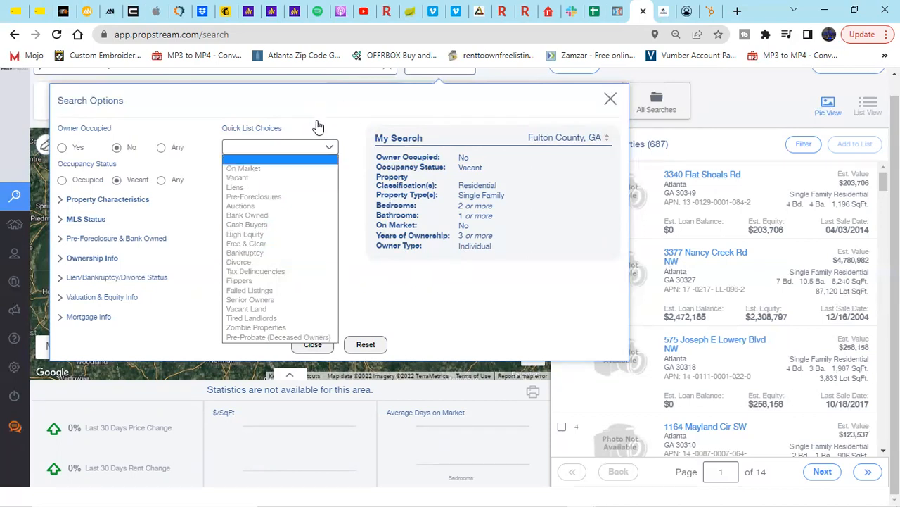
{"action": "left_click", "coordinate": [342, 109]}
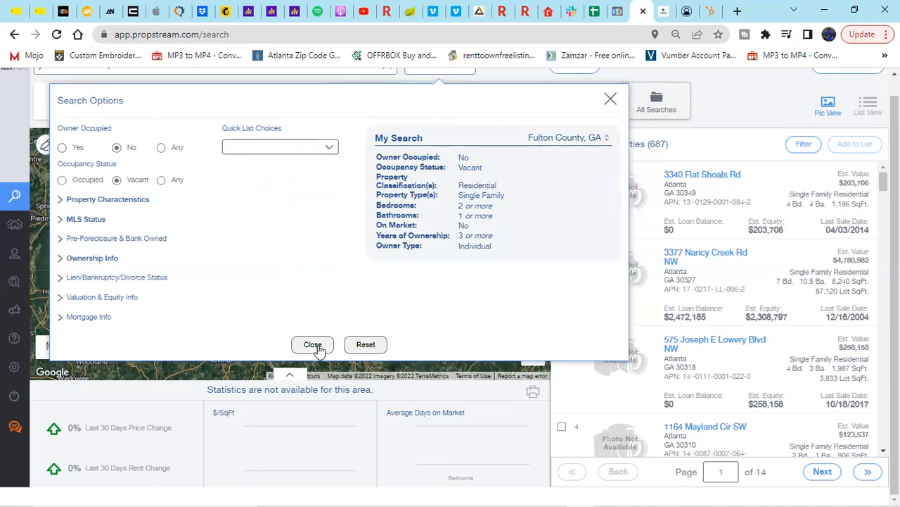
{"action": "left_click", "coordinate": [676, 148]}
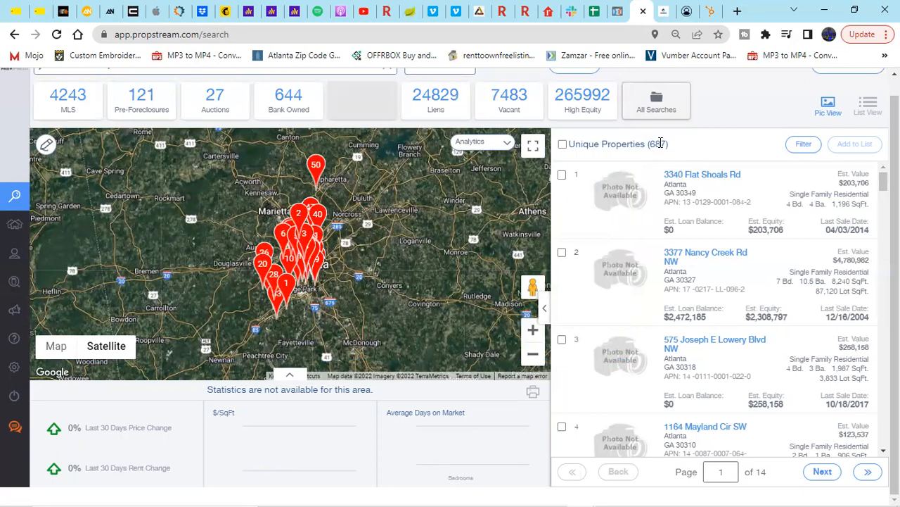
Step: Select all the filtered properties for adding to a marketing list and look through the existing lists offered
{"action": "left_click", "coordinate": [563, 145]}
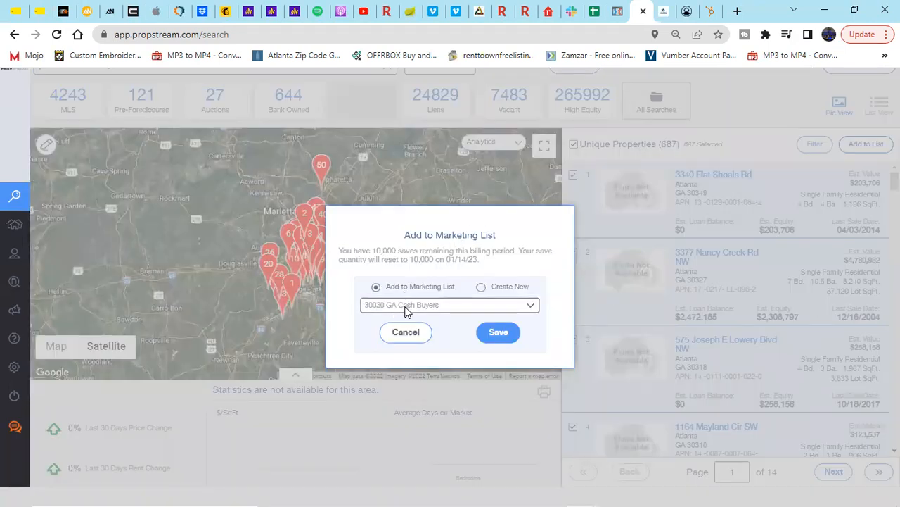
{"action": "left_click", "coordinate": [525, 304]}
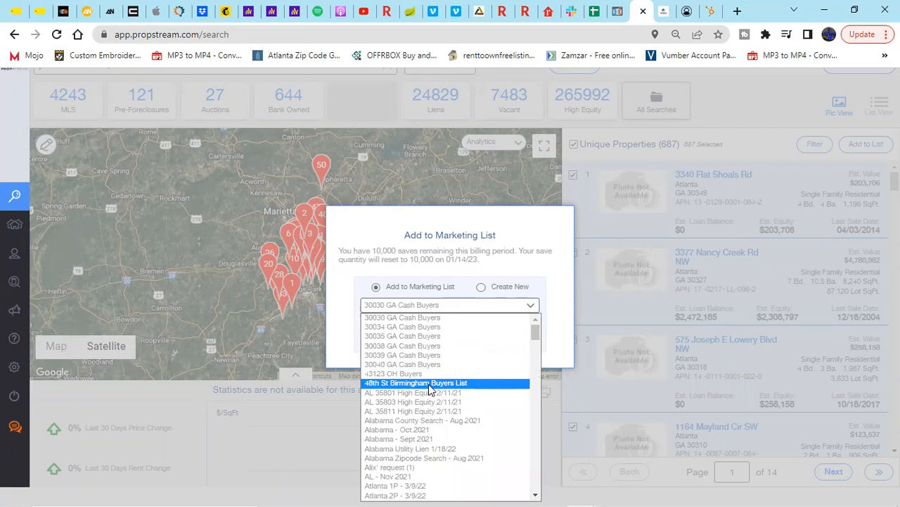
{"action": "left_click", "coordinate": [533, 310]}
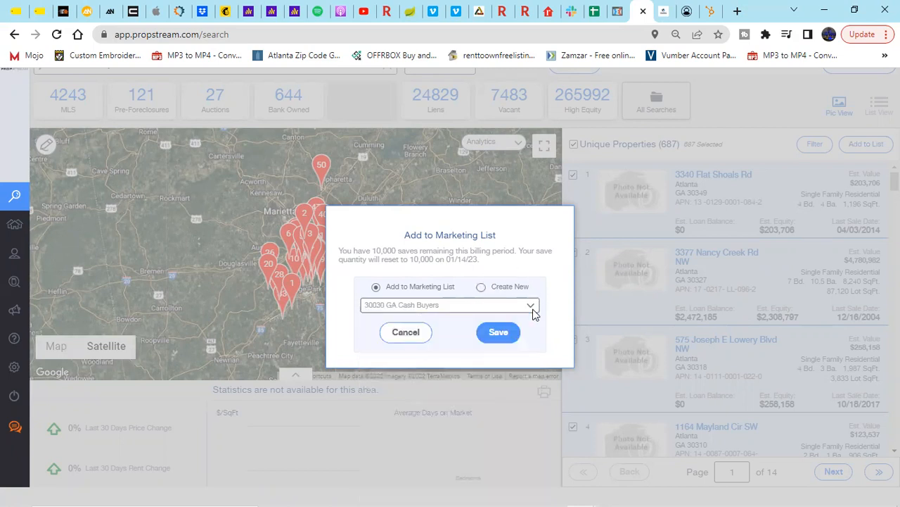
Step: Set up a new marketing list named New Fulton List for the selected properties, and cancel without saving it
{"action": "left_click", "coordinate": [482, 288]}
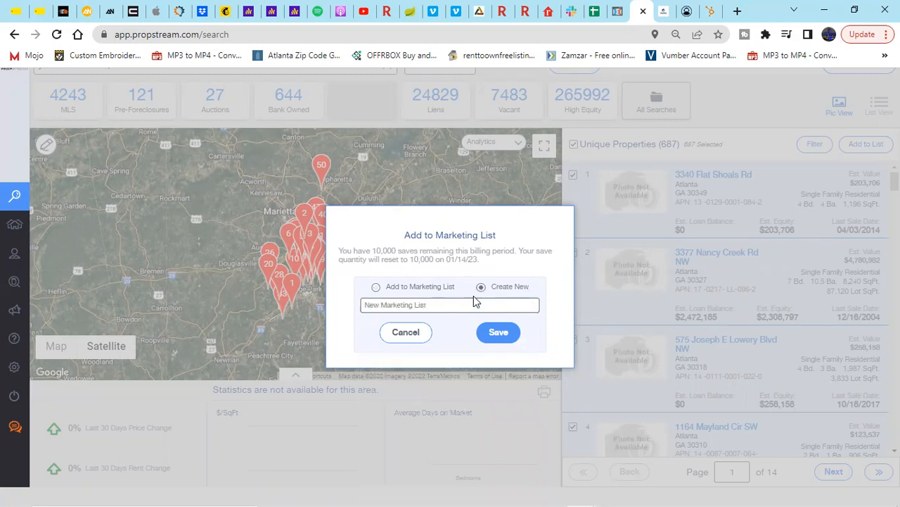
{"action": "left_click", "coordinate": [422, 305]}
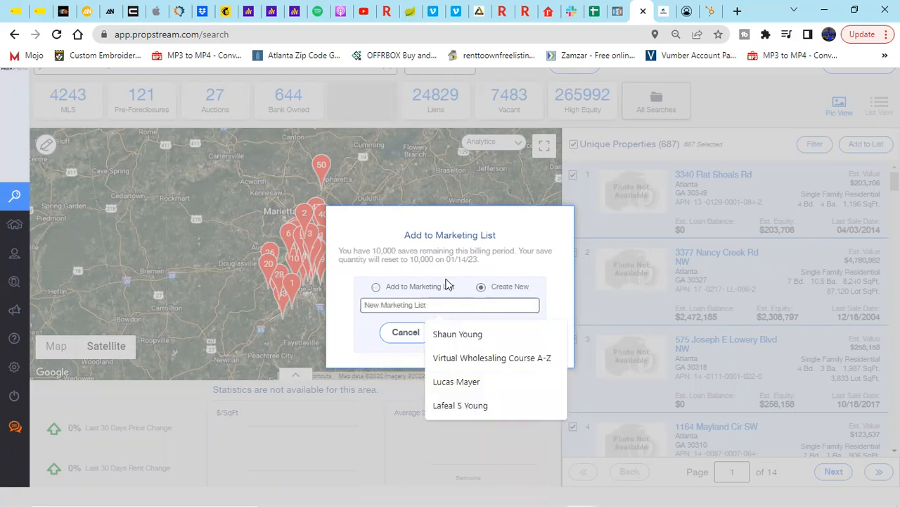
{"action": "type", "text": "New"}
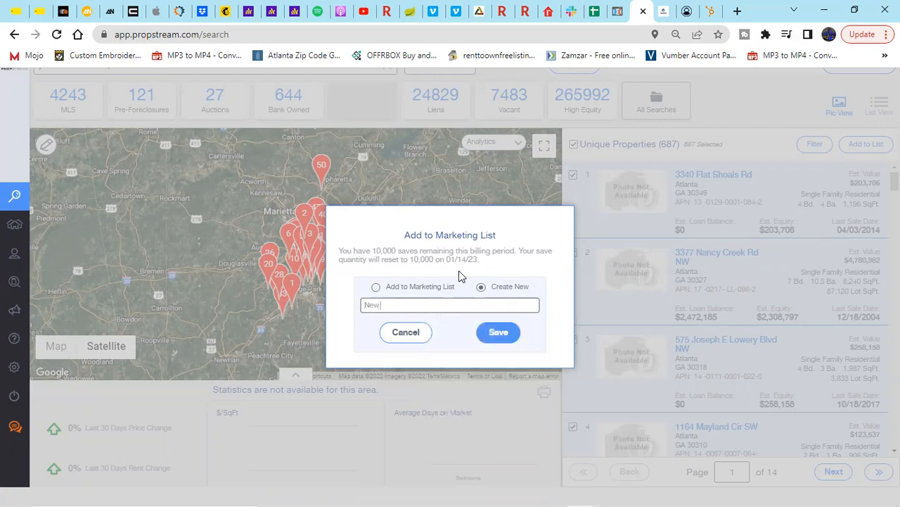
{"action": "type", "text": " Fulton List"}
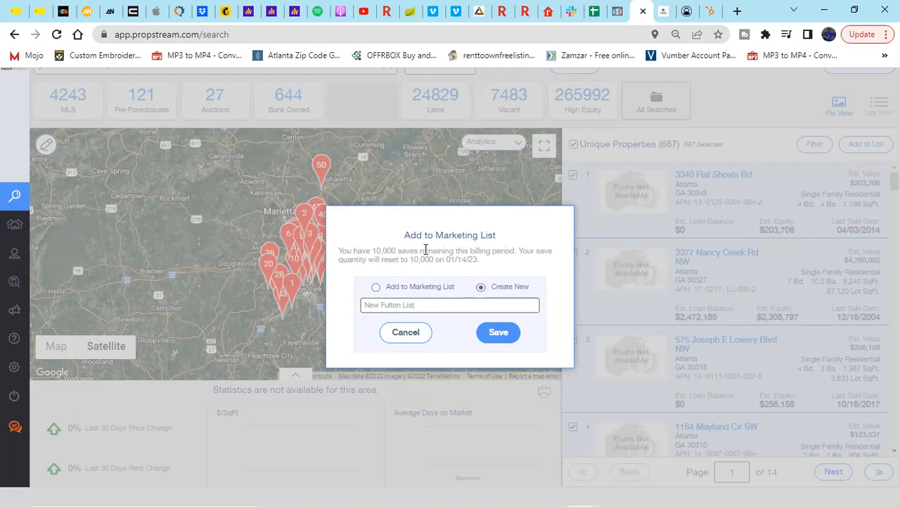
{"action": "left_click", "coordinate": [406, 334]}
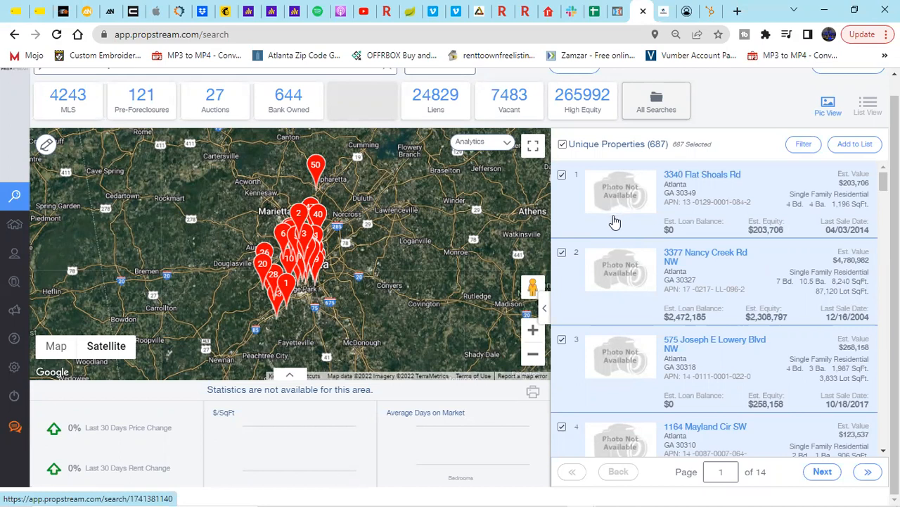
Step: Replace the Fulton County search with the Austell, GA property from the recent searches and open its full details
{"action": "scroll", "coordinate": [612, 214], "scroll_direction": "down", "scroll_amount": 4}
{"action": "scroll", "coordinate": [614, 218], "scroll_direction": "up", "scroll_amount": 5}
{"action": "scroll", "coordinate": [616, 223], "scroll_direction": "up", "scroll_amount": 1}
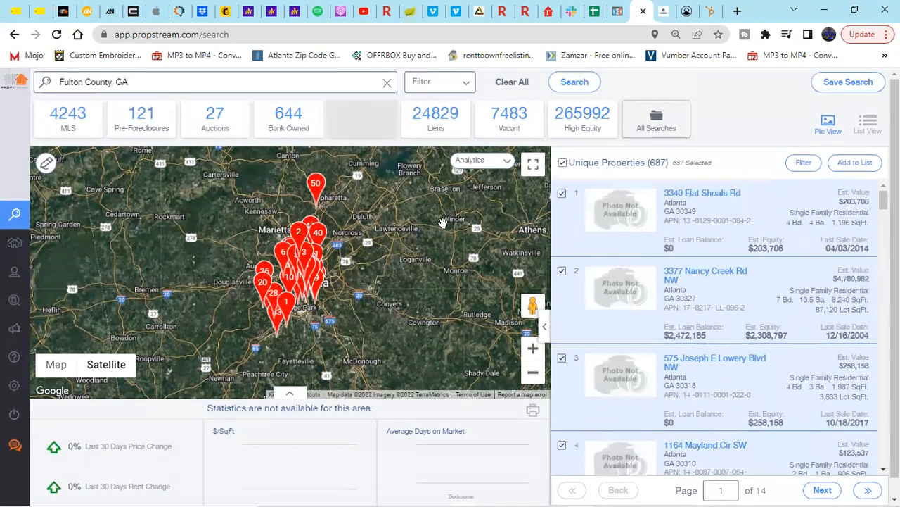
{"action": "left_click", "coordinate": [387, 82]}
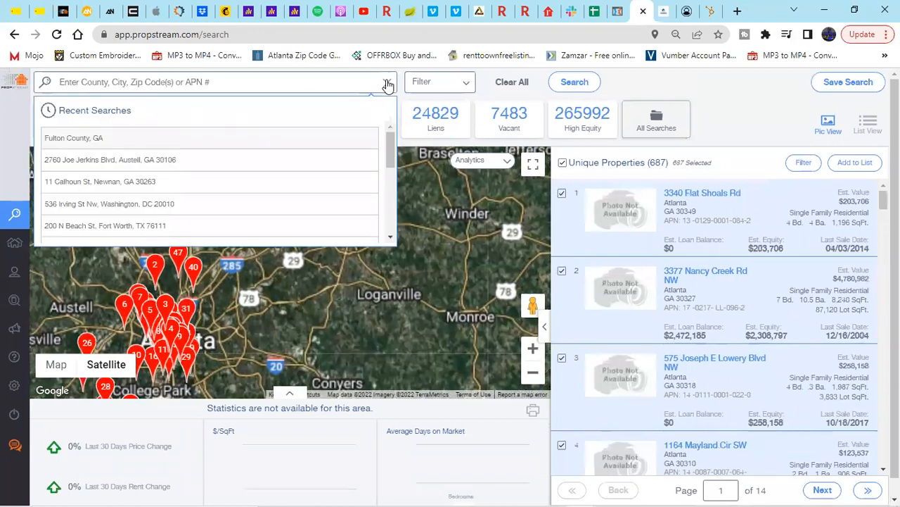
{"action": "left_click", "coordinate": [115, 157]}
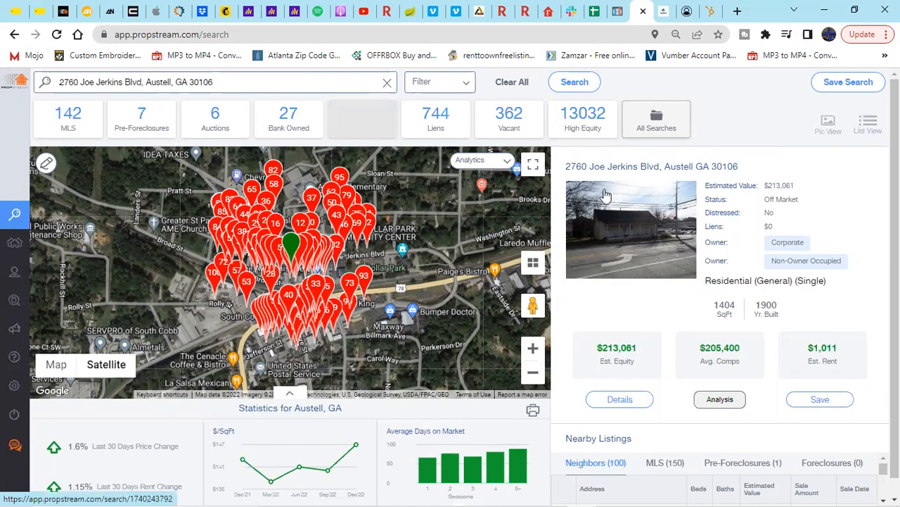
{"action": "left_click", "coordinate": [621, 168]}
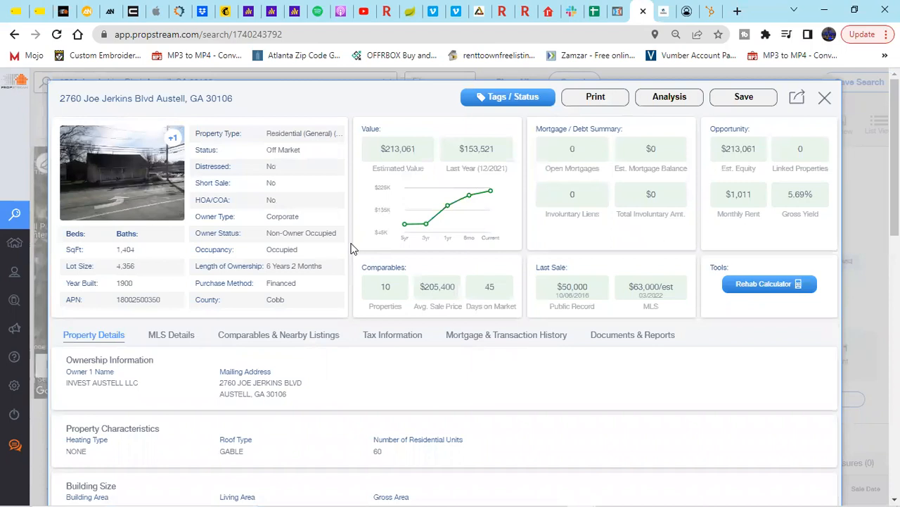
Step: Open the property's comparables and nearby listings and examine the comparable sales alongside the value summary
{"action": "scroll", "coordinate": [353, 249], "scroll_direction": "down", "scroll_amount": 2}
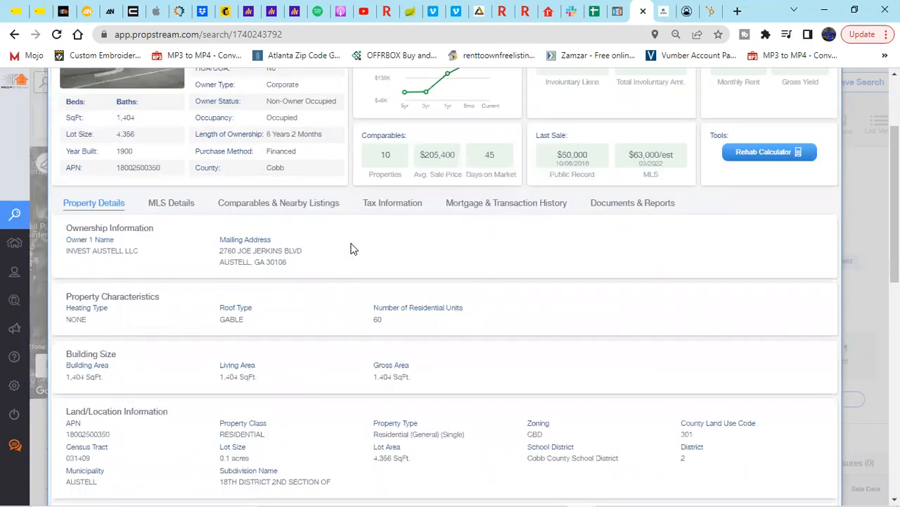
{"action": "left_click", "coordinate": [275, 204]}
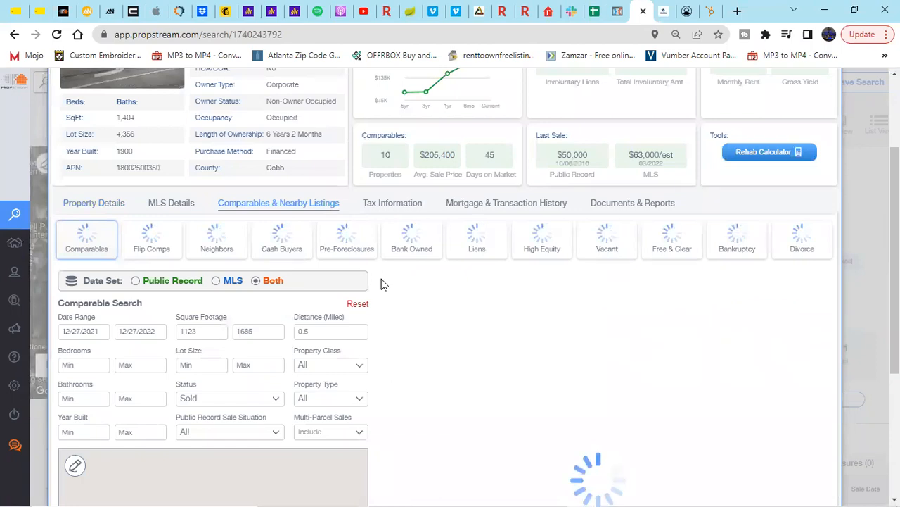
{"action": "left_click", "coordinate": [373, 239]}
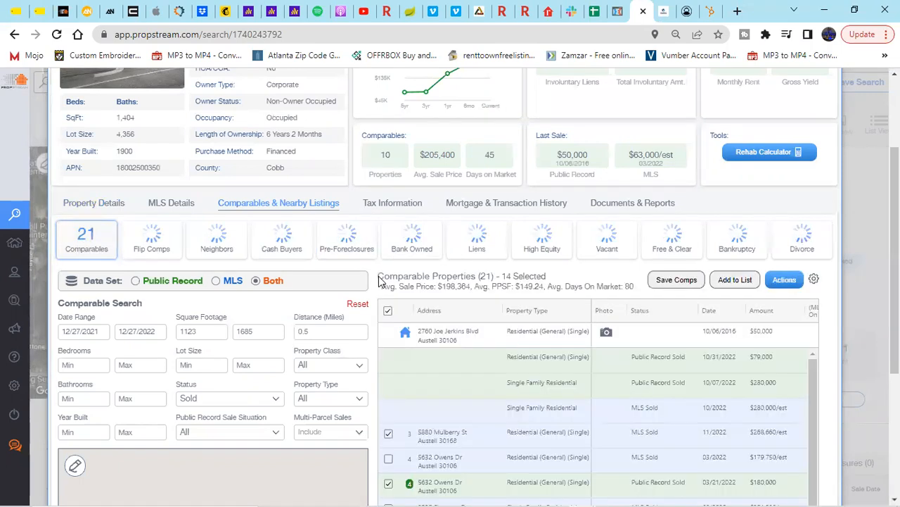
{"action": "scroll", "coordinate": [379, 280], "scroll_direction": "up", "scroll_amount": 2}
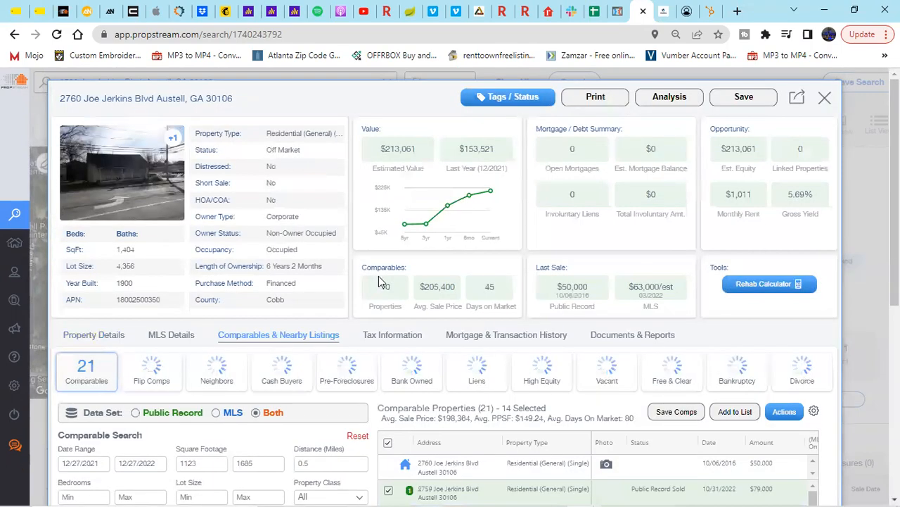
{"action": "scroll", "coordinate": [379, 282], "scroll_direction": "down", "scroll_amount": 1}
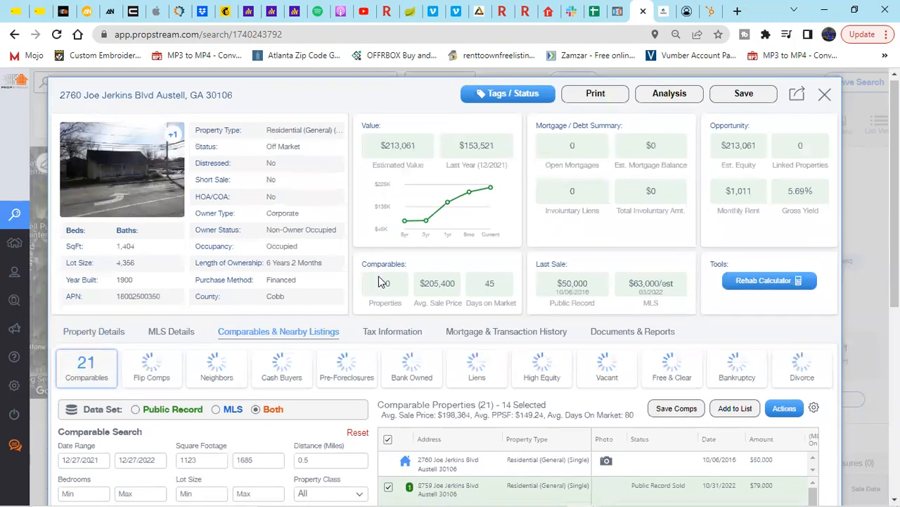
{"action": "scroll", "coordinate": [379, 281], "scroll_direction": "down", "scroll_amount": 2}
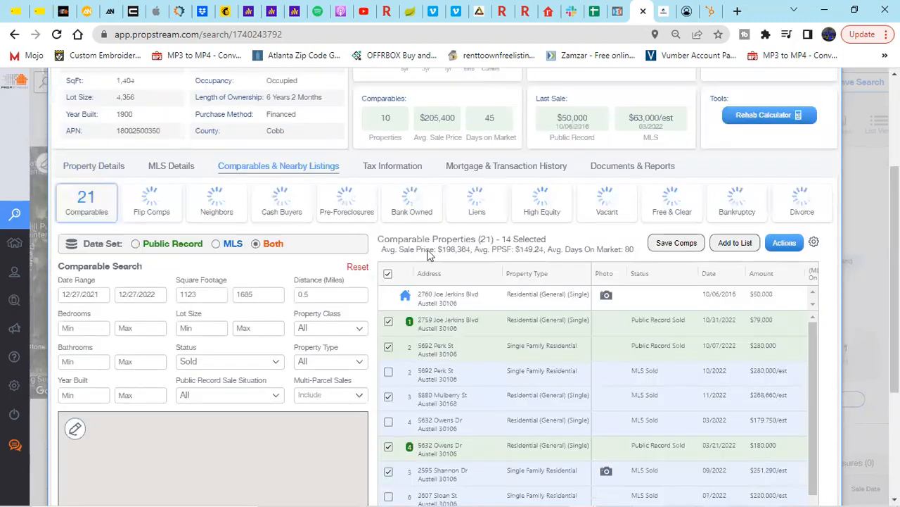
{"action": "scroll", "coordinate": [491, 247], "scroll_direction": "down", "scroll_amount": 1}
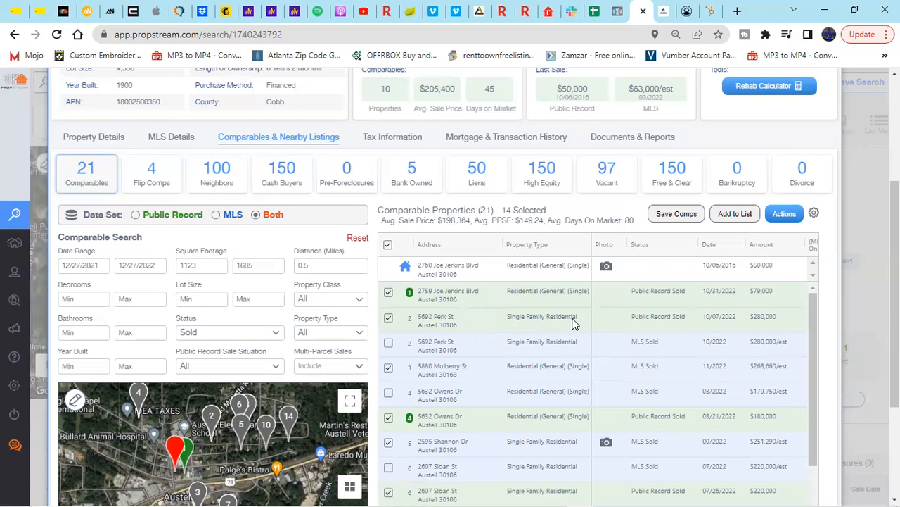
Step: Set the start of the comparable search's date range to 07/28/2021 and apply it
{"action": "left_click", "coordinate": [88, 265]}
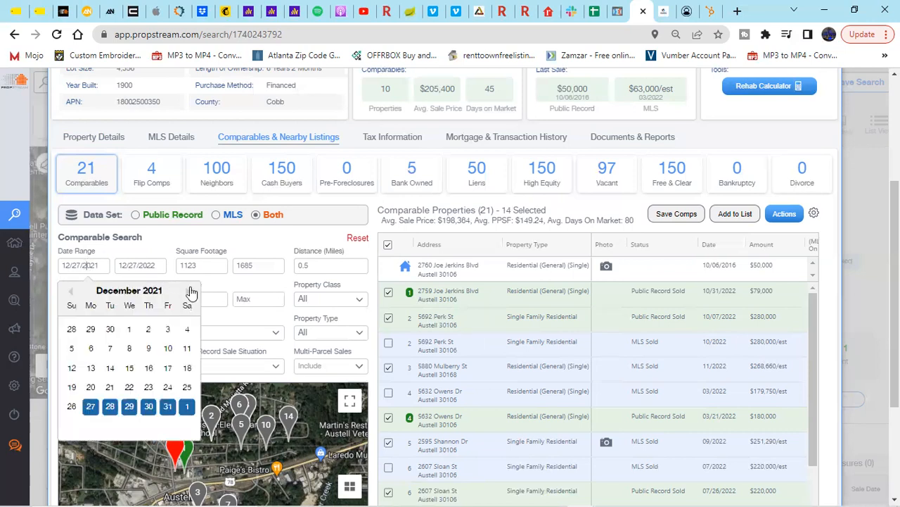
{"action": "left_click", "coordinate": [70, 292]}
{"action": "left_click", "coordinate": [71, 292]}
{"action": "left_click", "coordinate": [70, 292]}
{"action": "left_click", "coordinate": [71, 292]}
{"action": "left_click", "coordinate": [70, 292]}
{"action": "left_click", "coordinate": [70, 292]}
{"action": "left_click", "coordinate": [71, 292]}
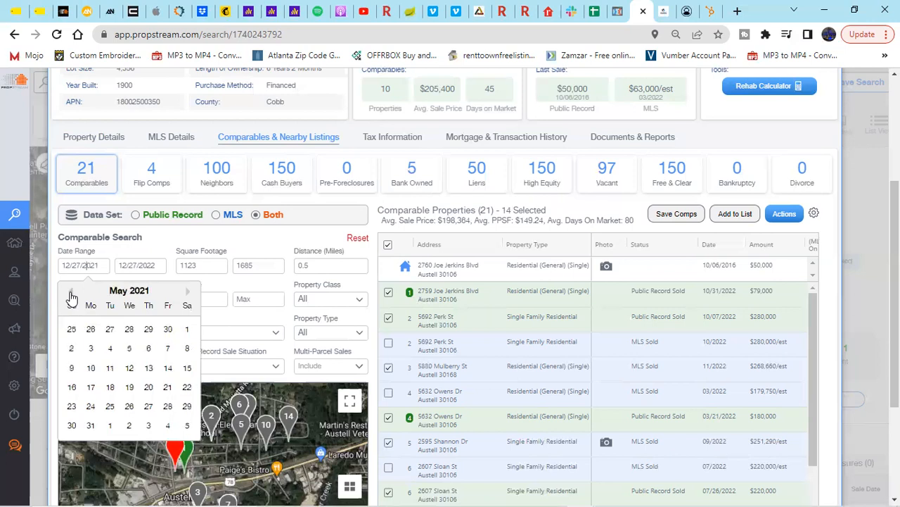
{"action": "left_click", "coordinate": [188, 292]}
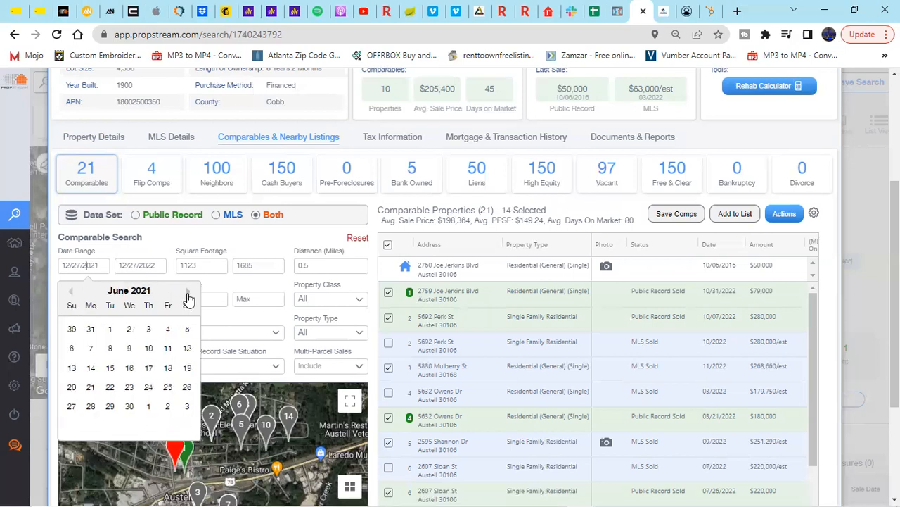
{"action": "left_click", "coordinate": [187, 292]}
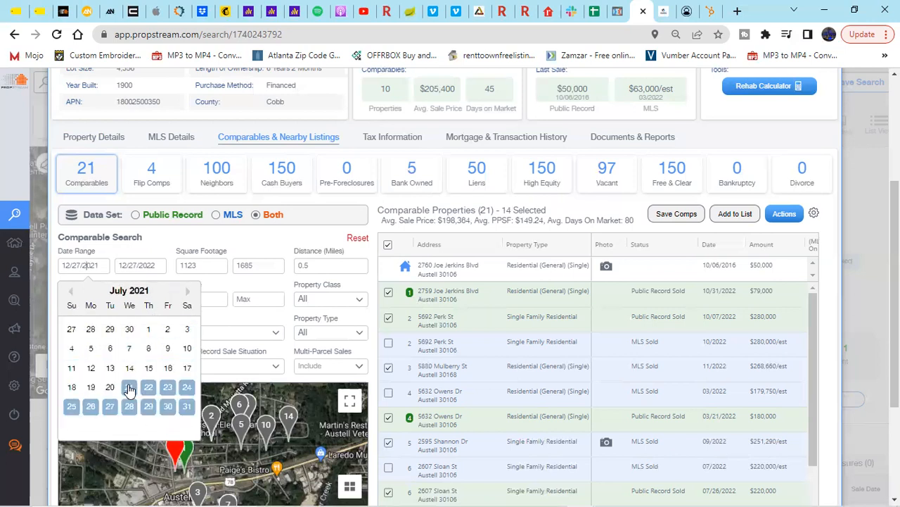
{"action": "left_click", "coordinate": [282, 236]}
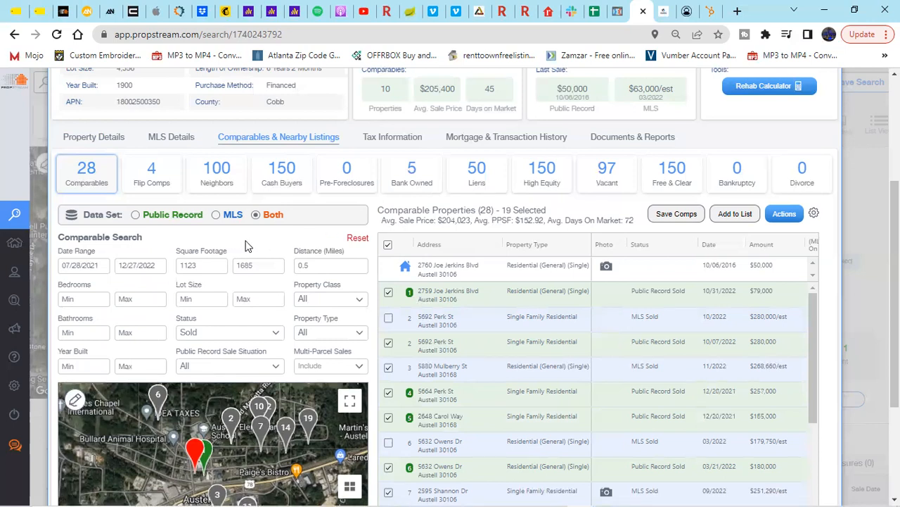
Step: Change the comparable search's start date to 07/28/2022 and refresh the list of comparables
{"action": "left_click", "coordinate": [88, 265]}
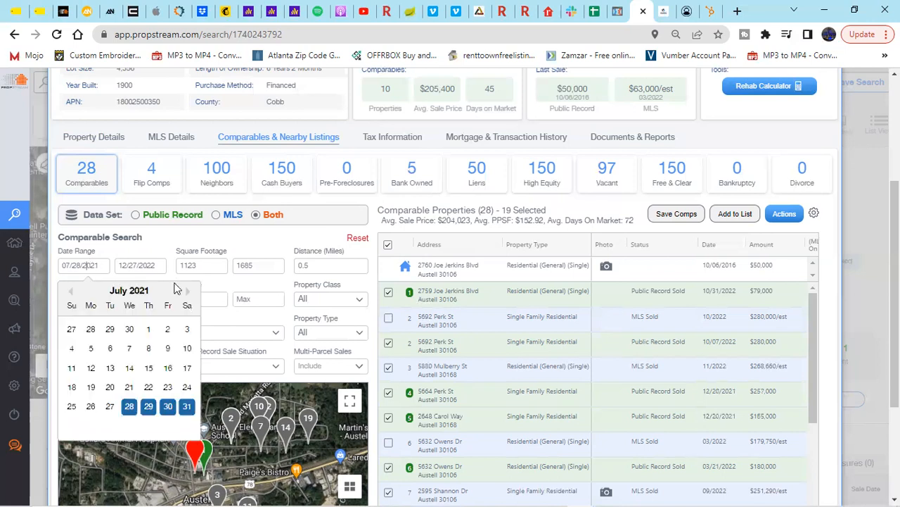
{"action": "left_click", "coordinate": [189, 293]}
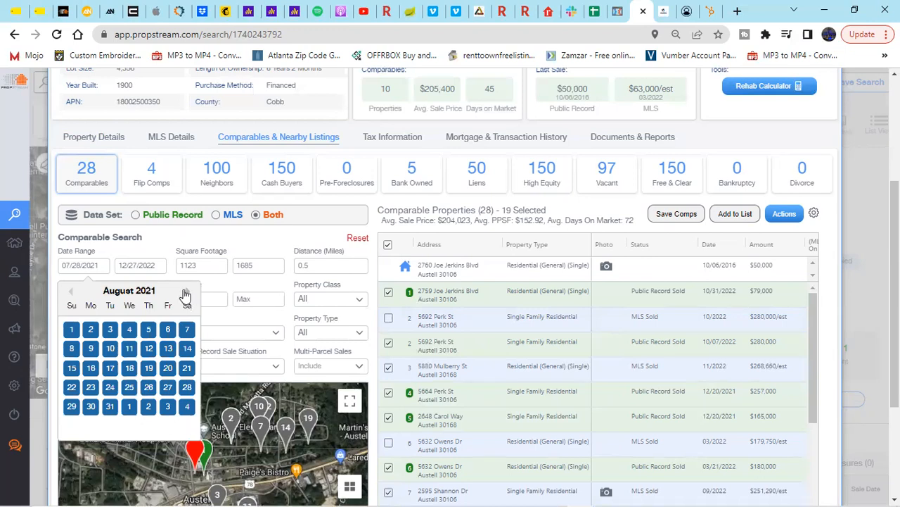
{"action": "left_click", "coordinate": [187, 293]}
{"action": "left_click", "coordinate": [187, 293]}
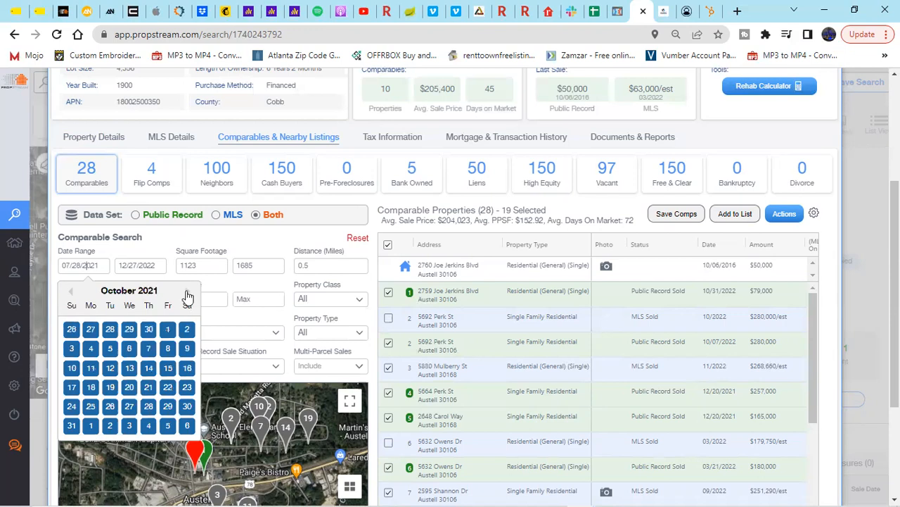
{"action": "left_click", "coordinate": [187, 293]}
{"action": "left_click", "coordinate": [188, 293]}
{"action": "left_click", "coordinate": [188, 293]}
{"action": "left_click", "coordinate": [187, 292]}
{"action": "left_click", "coordinate": [188, 293]}
{"action": "left_click", "coordinate": [188, 293]}
{"action": "left_click", "coordinate": [188, 293]}
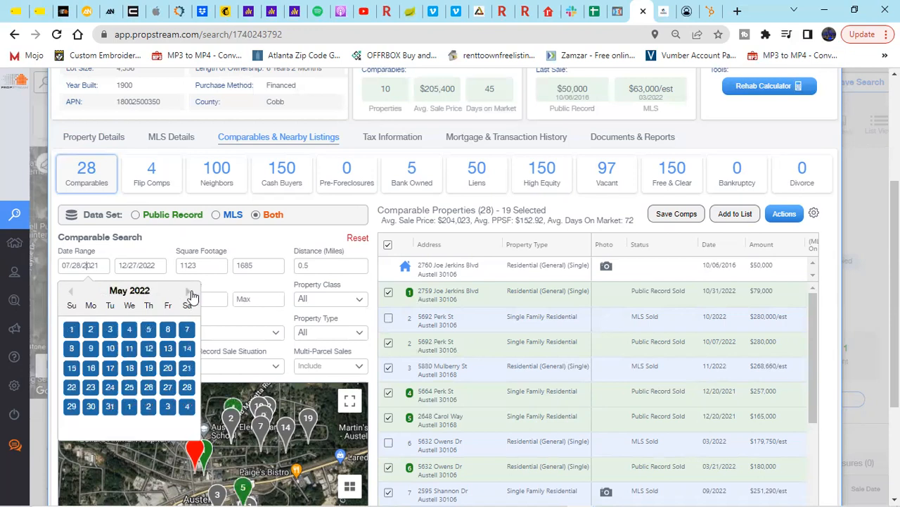
{"action": "left_click", "coordinate": [188, 293]}
{"action": "left_click", "coordinate": [189, 292]}
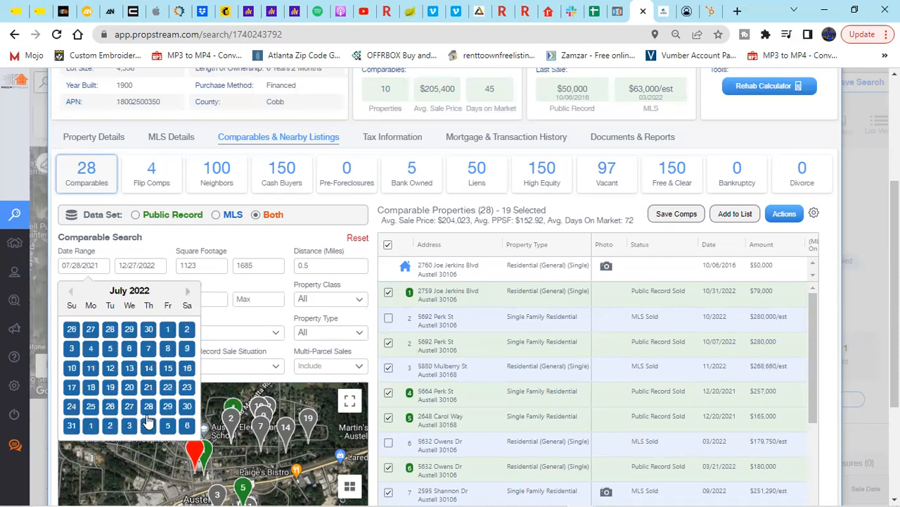
{"action": "left_click", "coordinate": [129, 406]}
{"action": "left_click", "coordinate": [147, 407]}
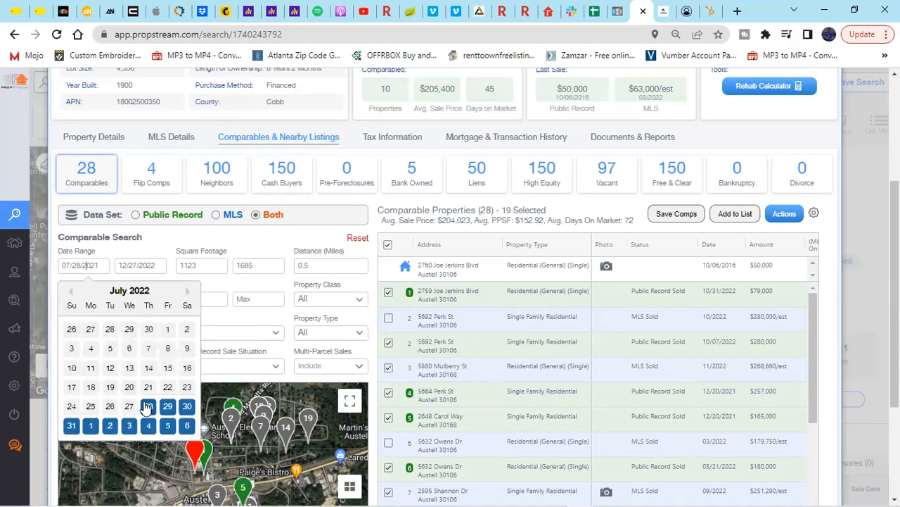
{"action": "left_click", "coordinate": [242, 286]}
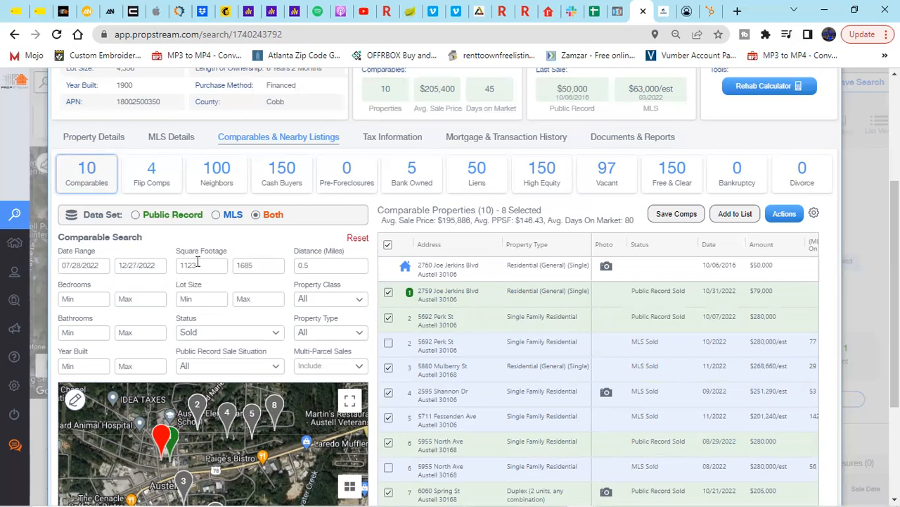
Step: Set the comparable search's minimum bedrooms to 3 and minimum bathrooms to 1
{"action": "scroll", "coordinate": [138, 131], "scroll_direction": "up", "scroll_amount": 1}
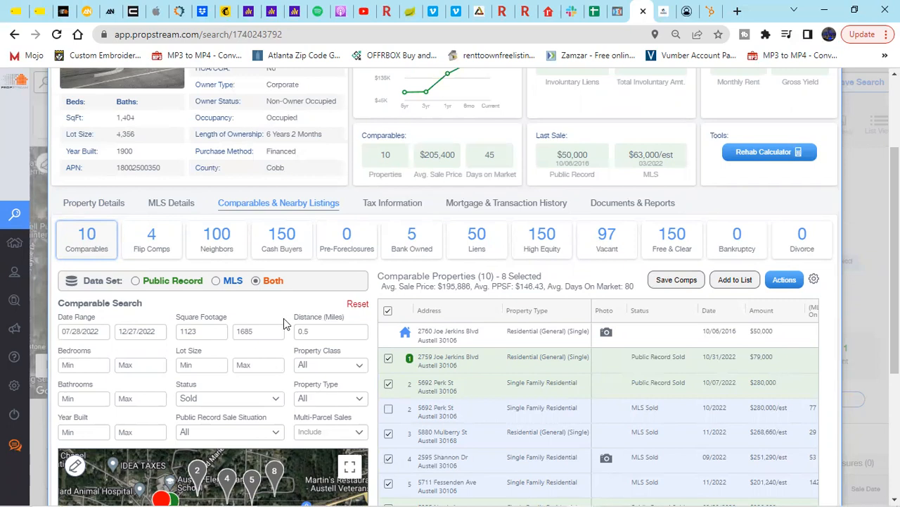
{"action": "scroll", "coordinate": [283, 195], "scroll_direction": "down", "scroll_amount": 2}
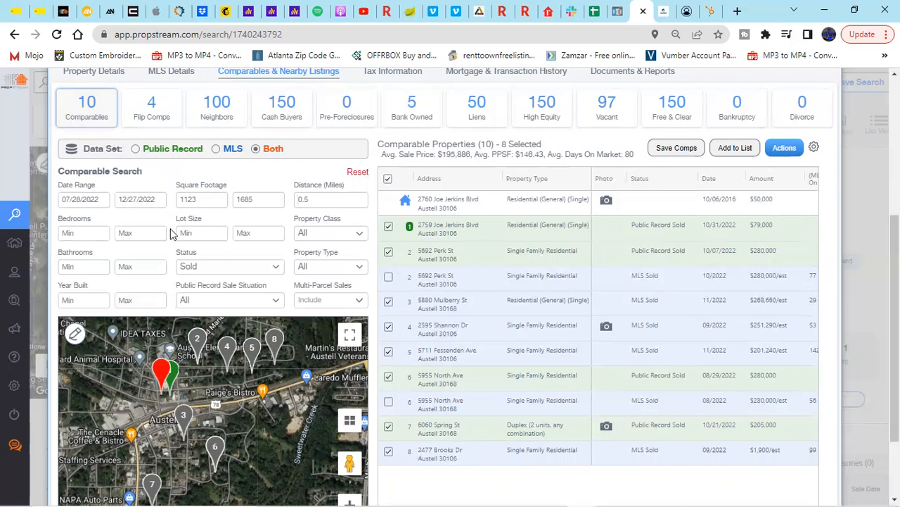
{"action": "left_click", "coordinate": [85, 236]}
{"action": "type", "text": "2"}
{"action": "type", "text": "3"}
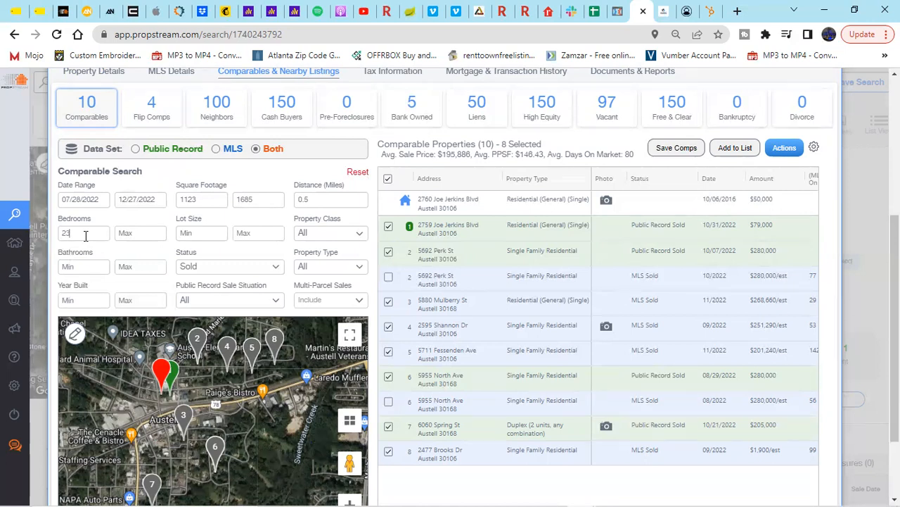
{"action": "key", "text": "BackSpace"}
{"action": "key", "text": "BackSpace"}
{"action": "type", "text": "3"}
{"action": "left_click", "coordinate": [89, 268]}
{"action": "type", "text": "1"}
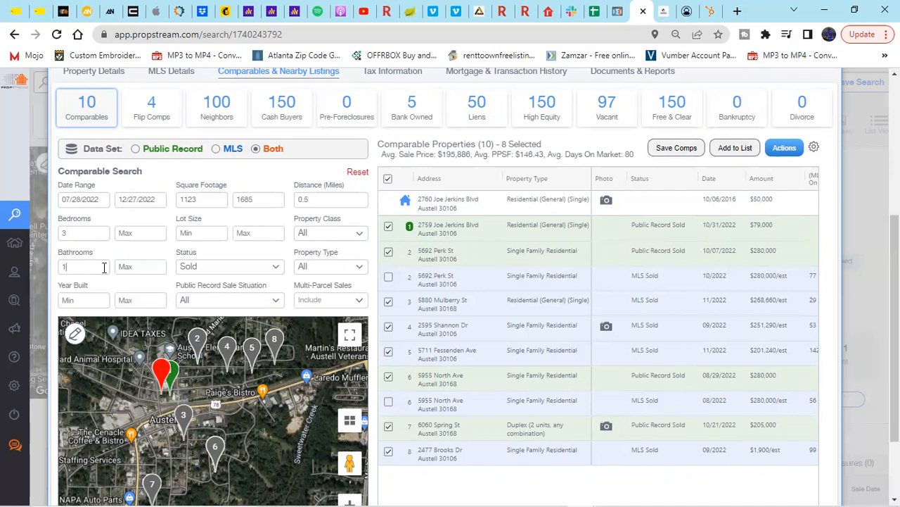
Step: Try to limit the comparable search to the Residential property class
{"action": "left_click", "coordinate": [363, 233]}
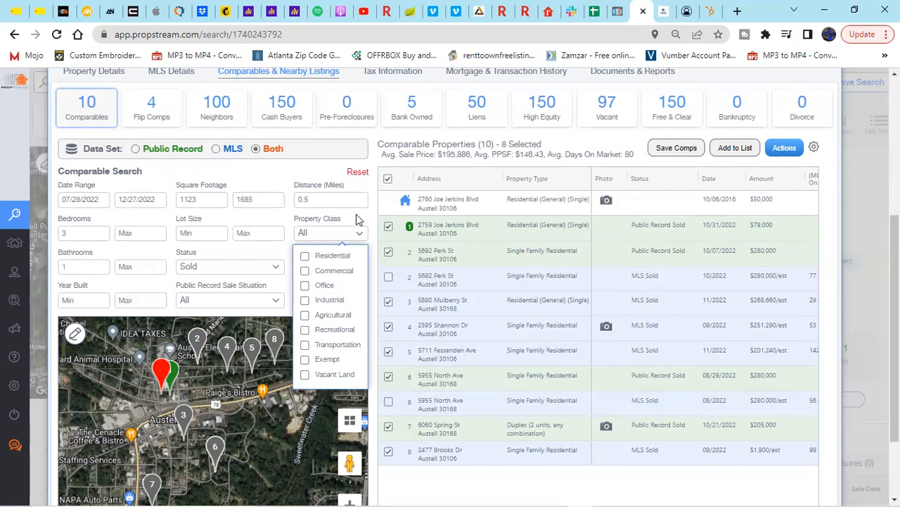
{"action": "left_click", "coordinate": [304, 257]}
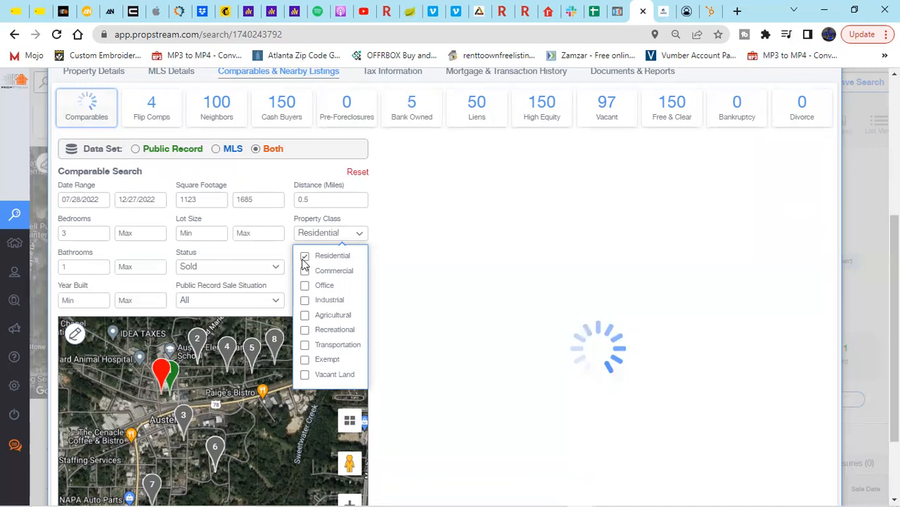
{"action": "left_click", "coordinate": [285, 221]}
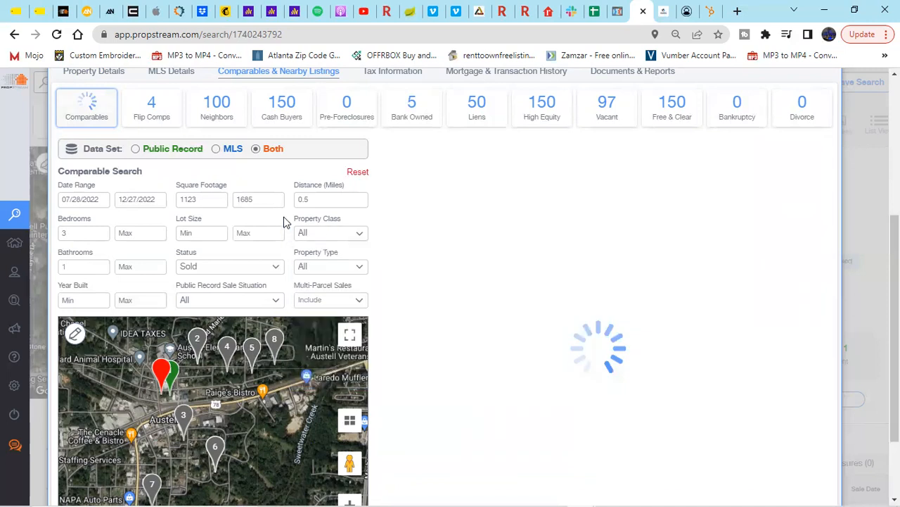
Step: Restrict the comparable search to the Single Family property type
{"action": "left_click", "coordinate": [358, 270]}
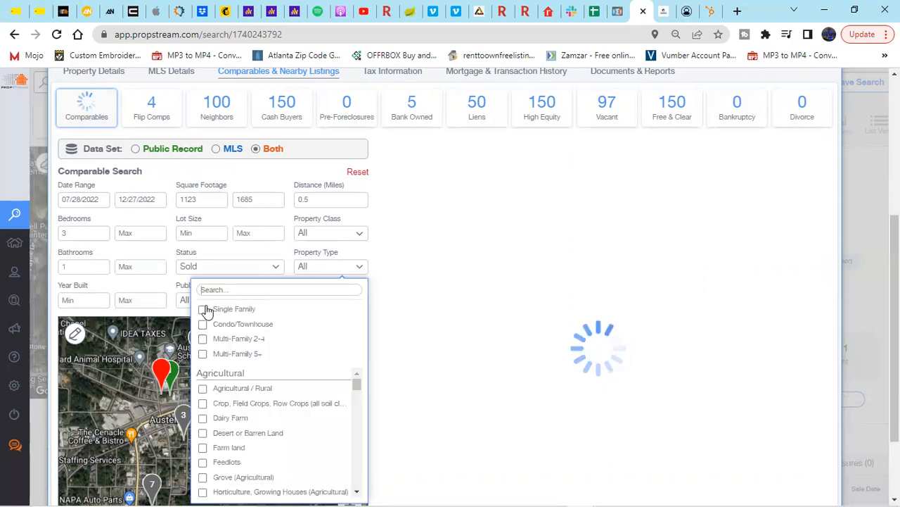
{"action": "left_click", "coordinate": [301, 171]}
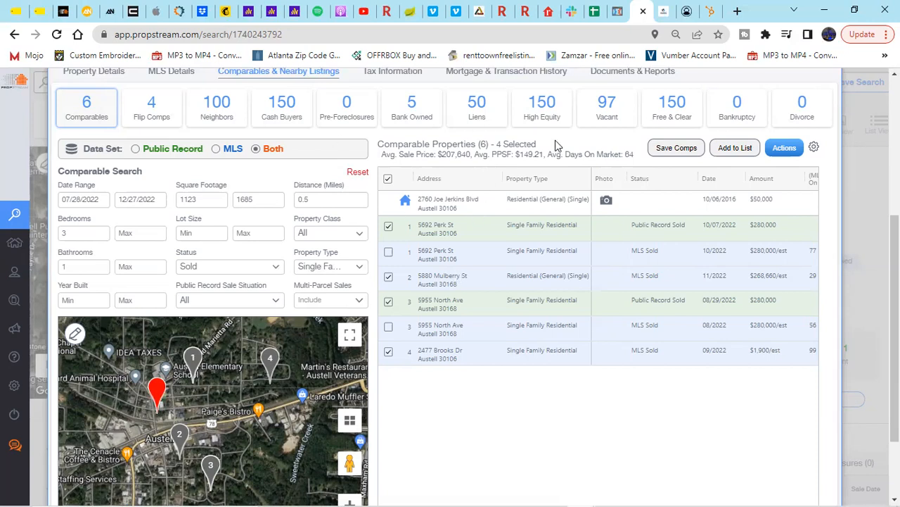
Step: Show the cash buyers near the property with a search distance of 1 mile
{"action": "scroll", "coordinate": [474, 266], "scroll_direction": "up", "scroll_amount": 1}
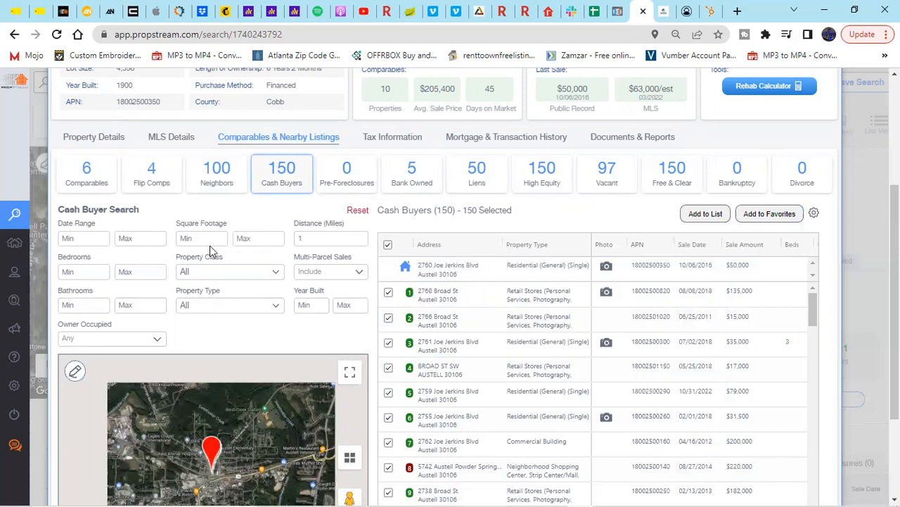
{"action": "left_click", "coordinate": [298, 240]}
{"action": "type", "text": "1"}
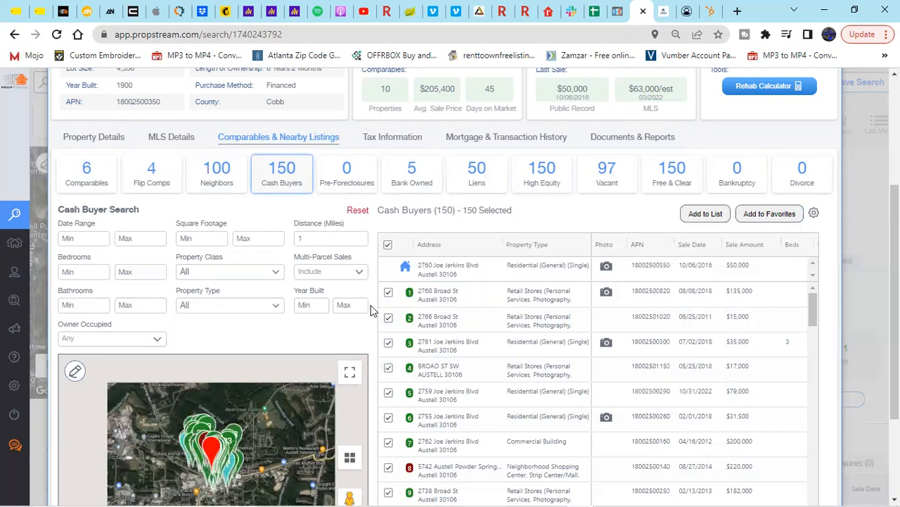
Step: Examine how the nearby cash buyers are spread around the property on the satellite map
{"action": "scroll", "coordinate": [371, 311], "scroll_direction": "down", "scroll_amount": 1}
{"action": "scroll", "coordinate": [372, 311], "scroll_direction": "down", "scroll_amount": 3}
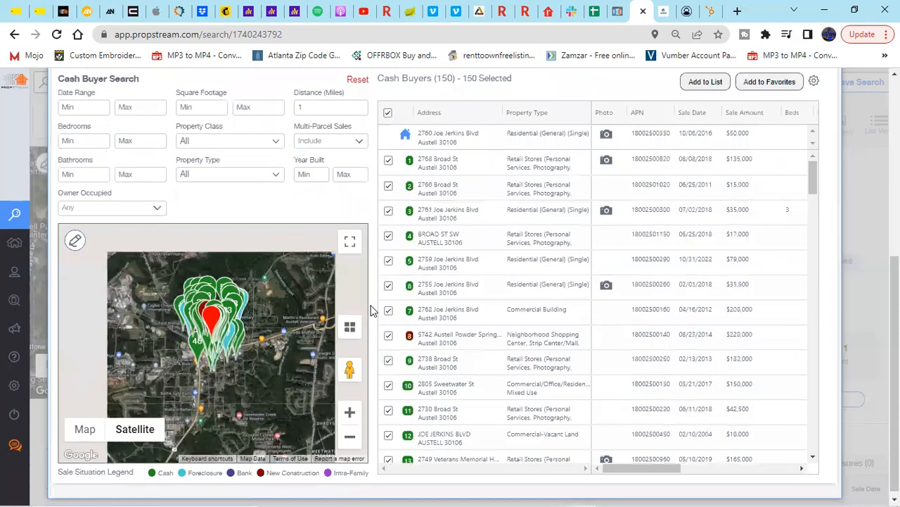
{"action": "scroll", "coordinate": [372, 311], "scroll_direction": "down", "scroll_amount": 1}
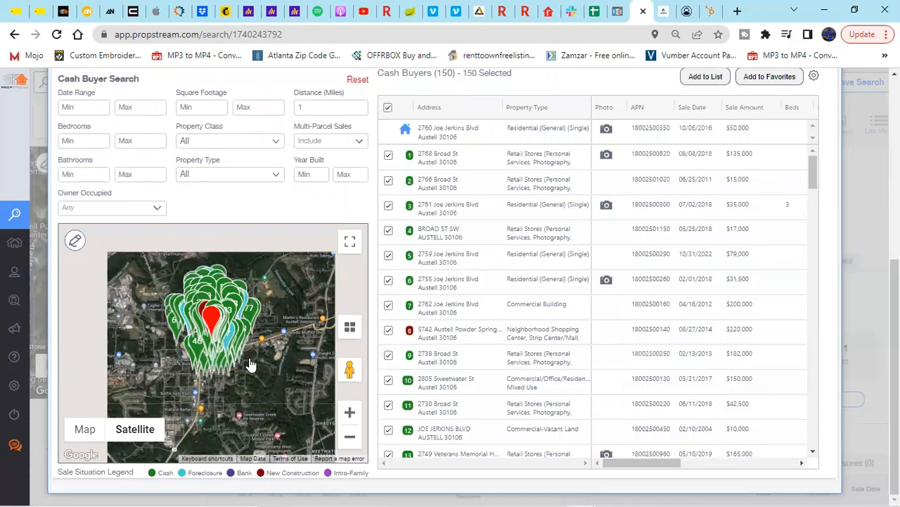
{"action": "left_click", "coordinate": [349, 414]}
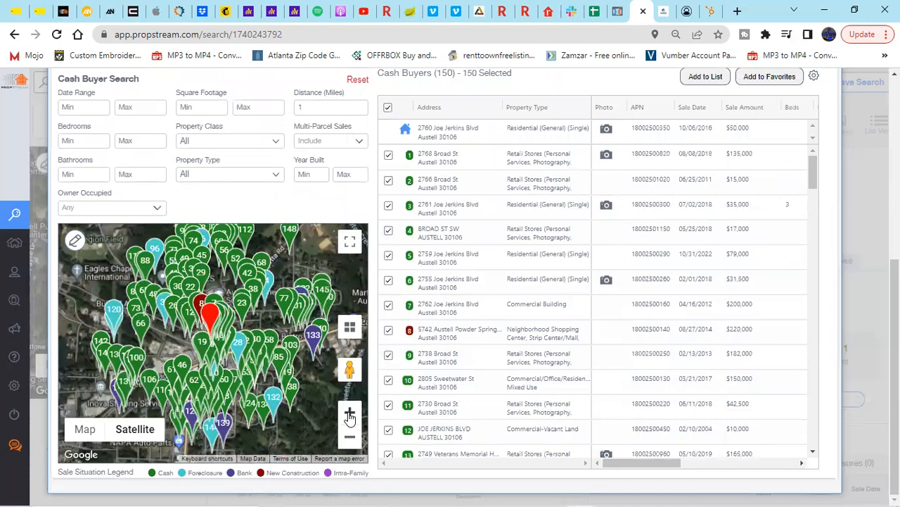
{"action": "left_click", "coordinate": [350, 415]}
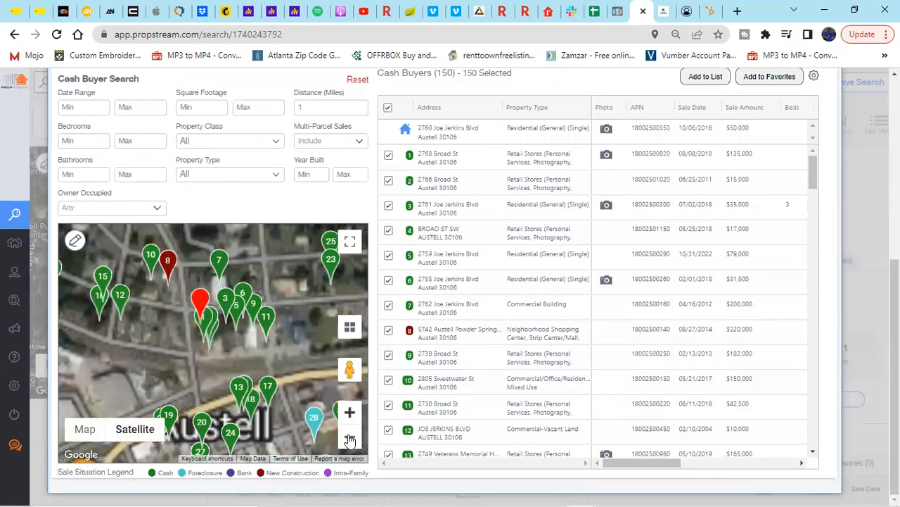
{"action": "left_click", "coordinate": [349, 438]}
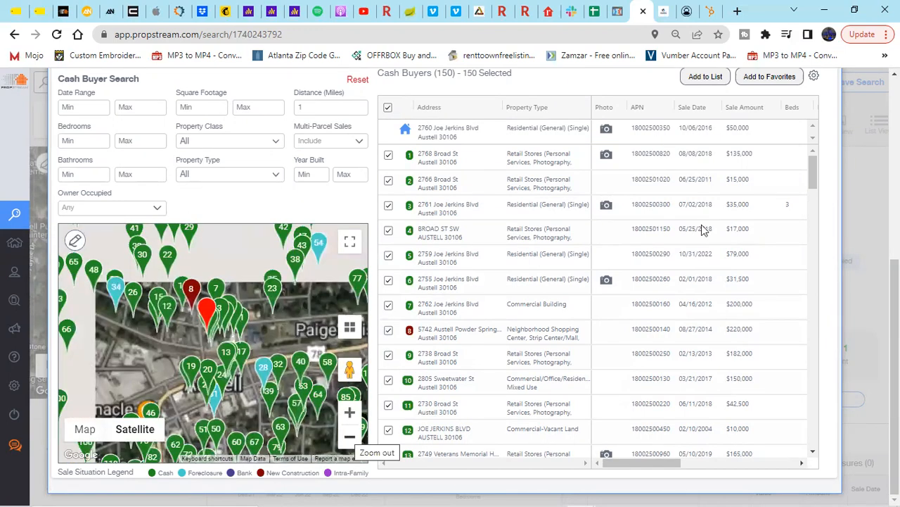
Step: Set the start of the cash buyer search's date range to 07/27/2022 and deselect all listed buyers
{"action": "left_click", "coordinate": [81, 105]}
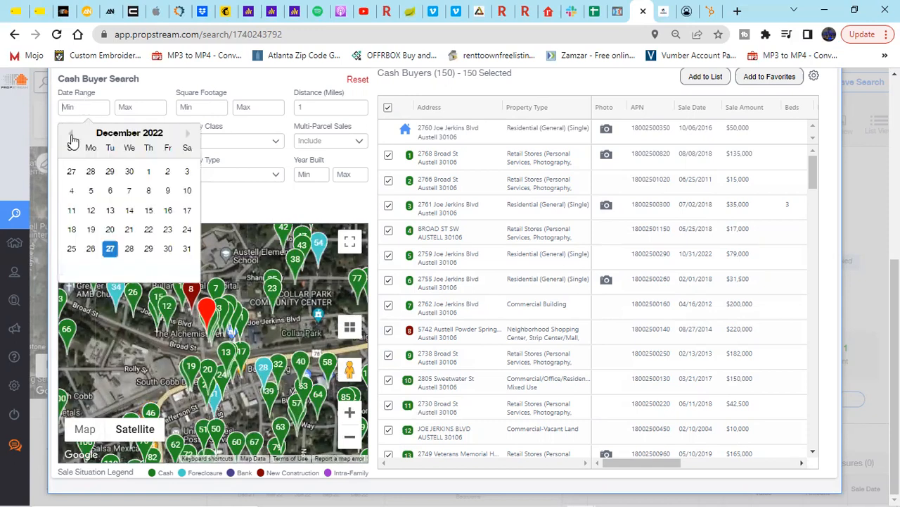
{"action": "left_click", "coordinate": [71, 134]}
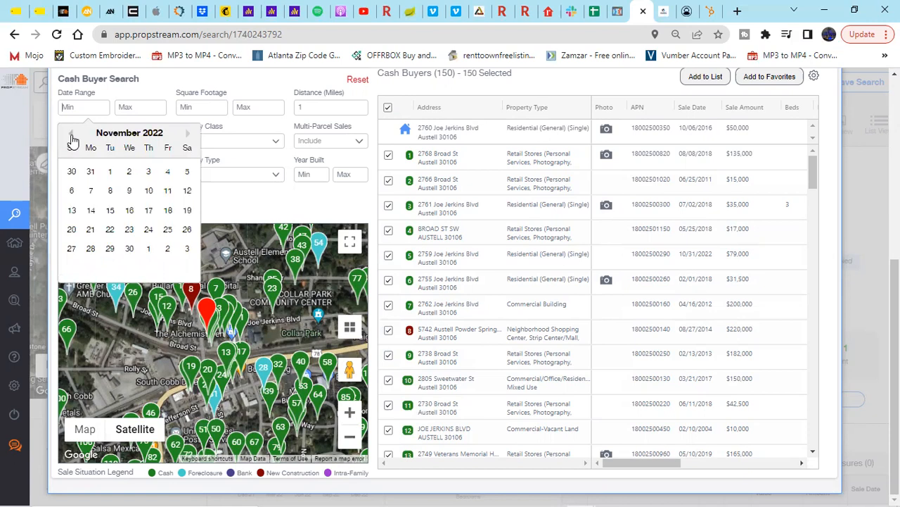
{"action": "left_click", "coordinate": [71, 134]}
{"action": "left_click", "coordinate": [71, 134]}
{"action": "left_click", "coordinate": [71, 133]}
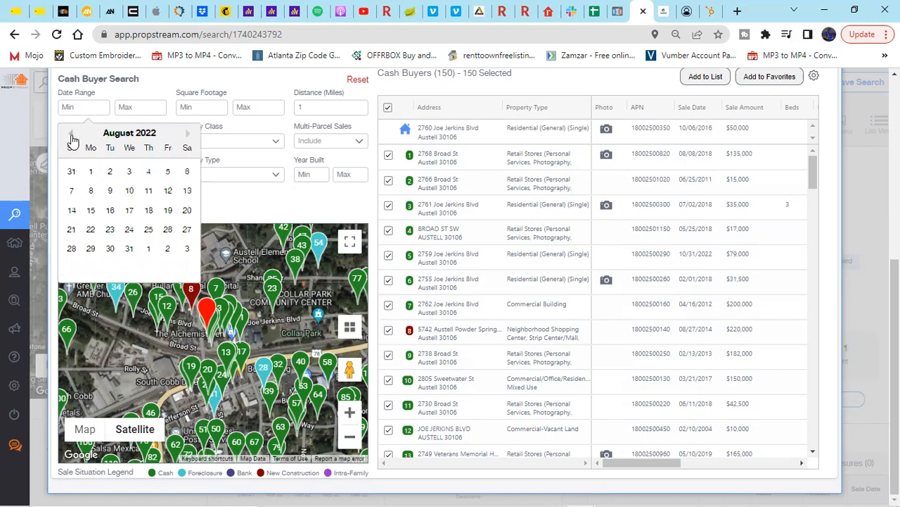
{"action": "left_click", "coordinate": [71, 134]}
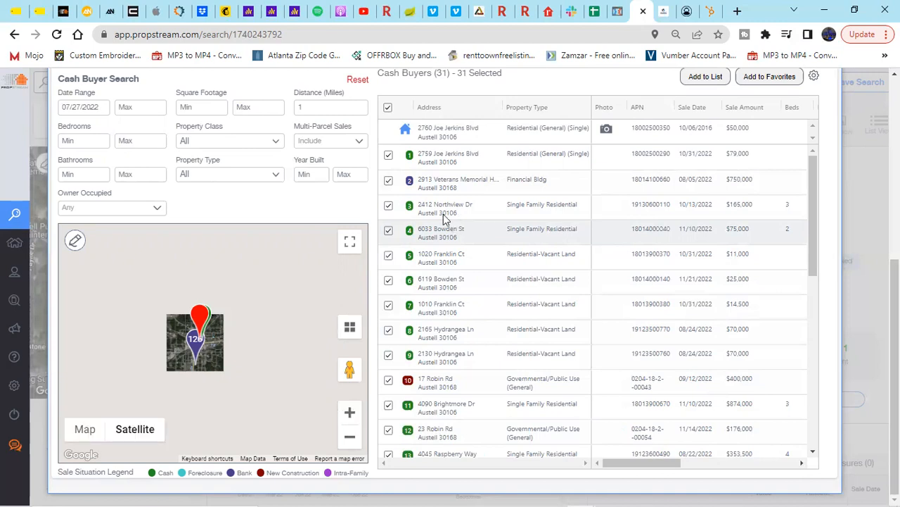
{"action": "left_click", "coordinate": [389, 108]}
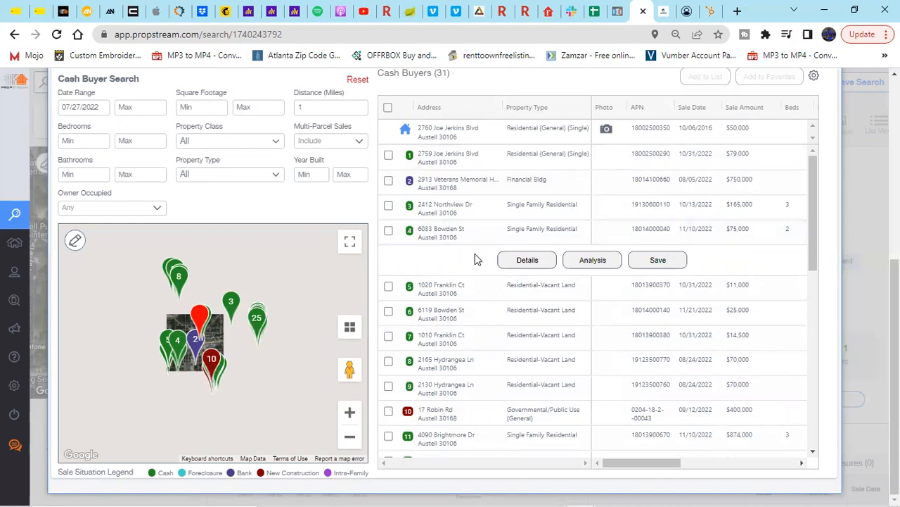
{"action": "left_click", "coordinate": [516, 262]}
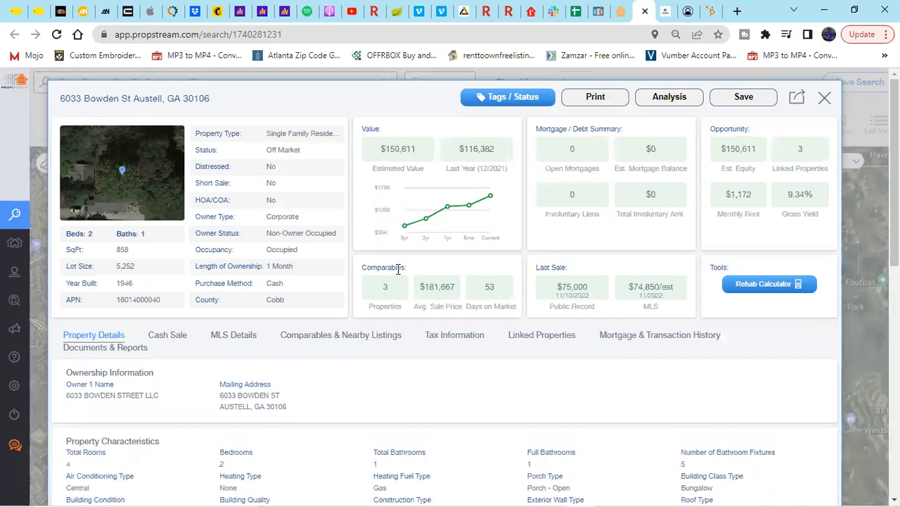
{"action": "scroll", "coordinate": [309, 316], "scroll_direction": "down", "scroll_amount": 3}
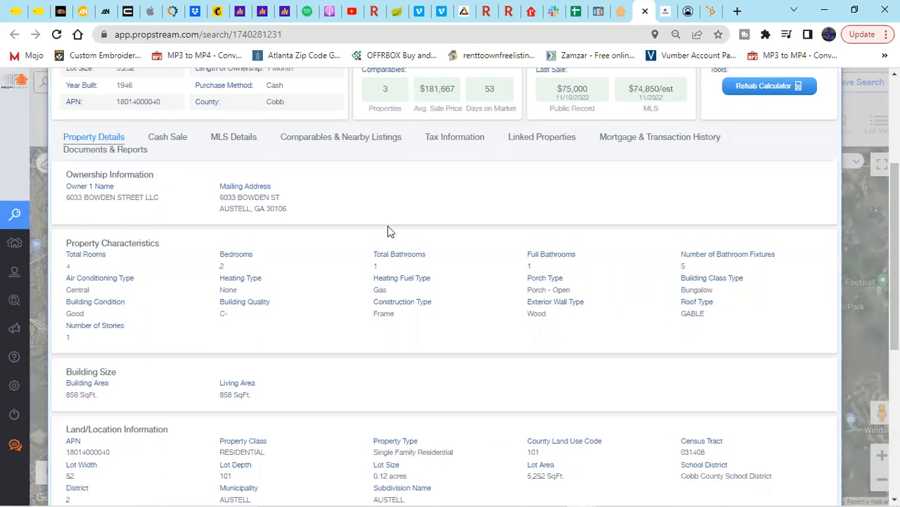
{"action": "scroll", "coordinate": [442, 231], "scroll_direction": "up", "scroll_amount": 3}
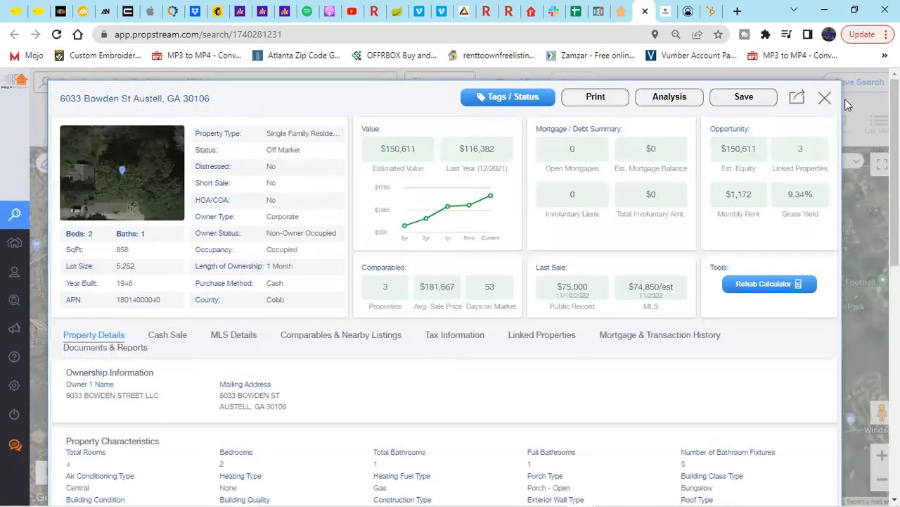
{"action": "left_click", "coordinate": [626, 18]}
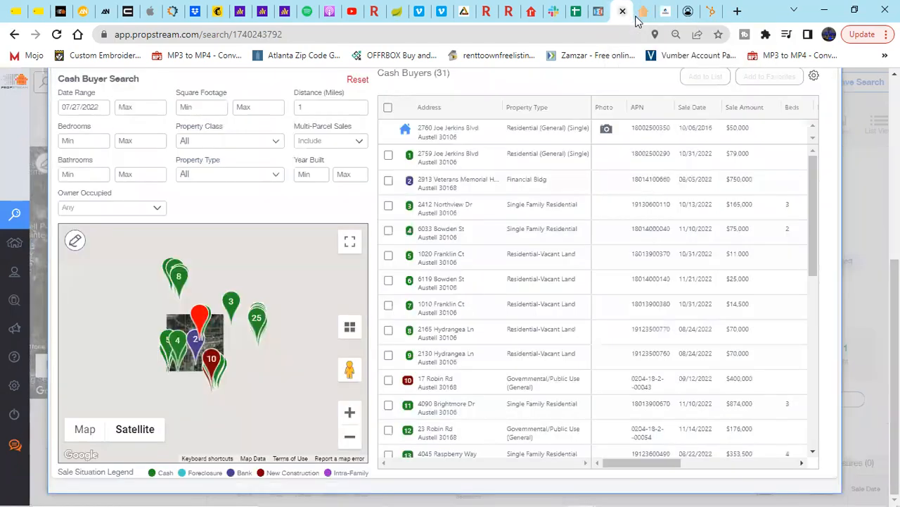
{"action": "left_click", "coordinate": [645, 14]}
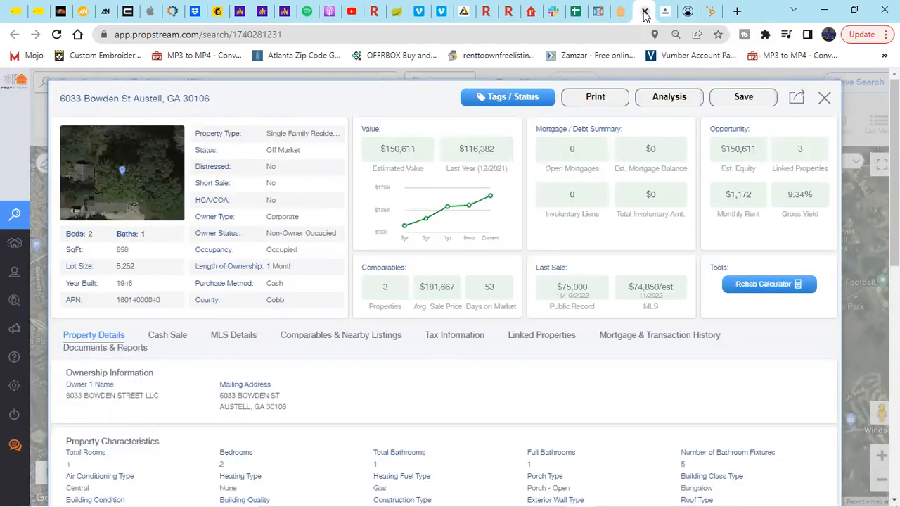
{"action": "left_click", "coordinate": [646, 12]}
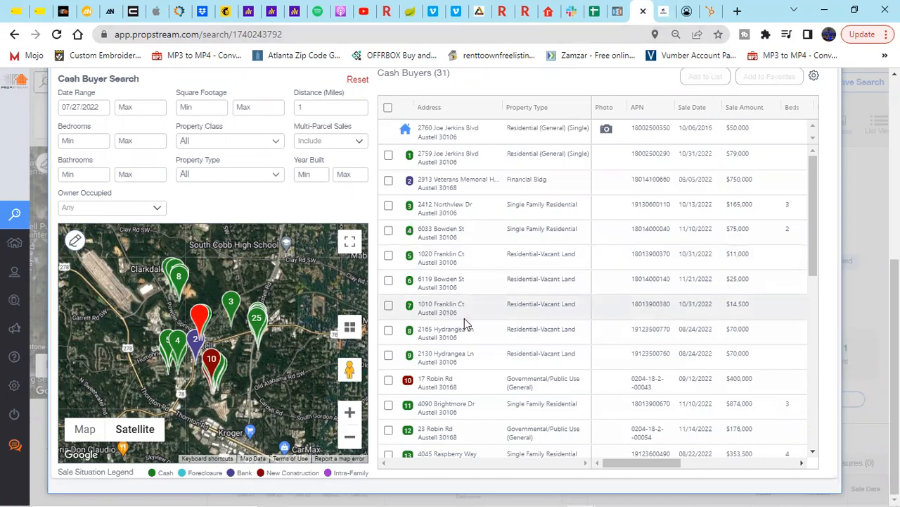
{"action": "left_click", "coordinate": [528, 336]}
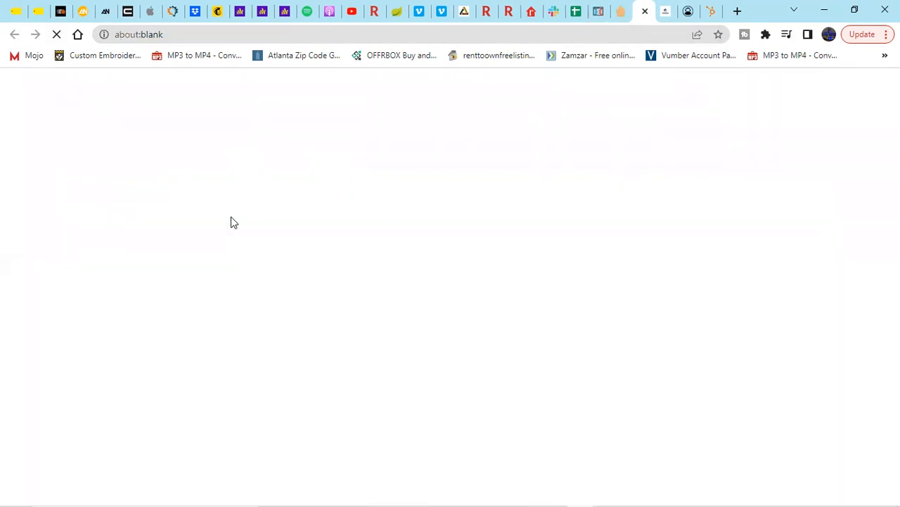